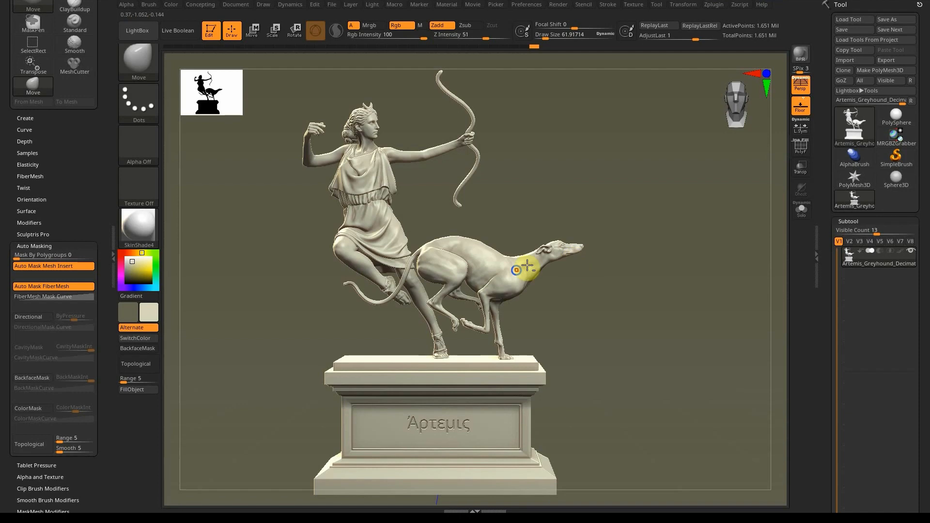
# Turn on the PolyFrame display for the Artemis and greyhound statue.
pyautogui.keyDown('alt'); pyautogui.moveTo(527, 265); pyautogui.dragTo(689, 334, button='right'); pyautogui.keyUp('alt')
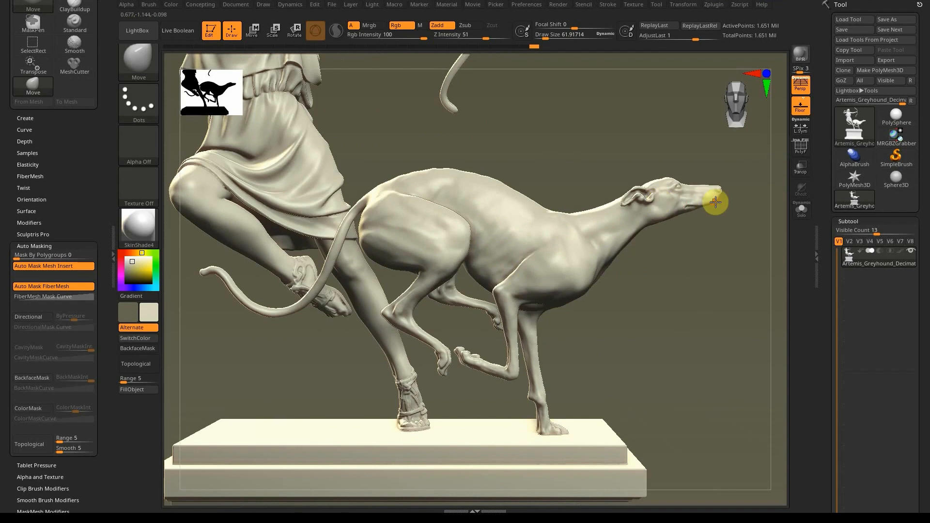
pyautogui.keyDown('alt'); pyautogui.moveTo(635, 202); pyautogui.dragTo(657, 262, button='right'); pyautogui.keyUp('alt')
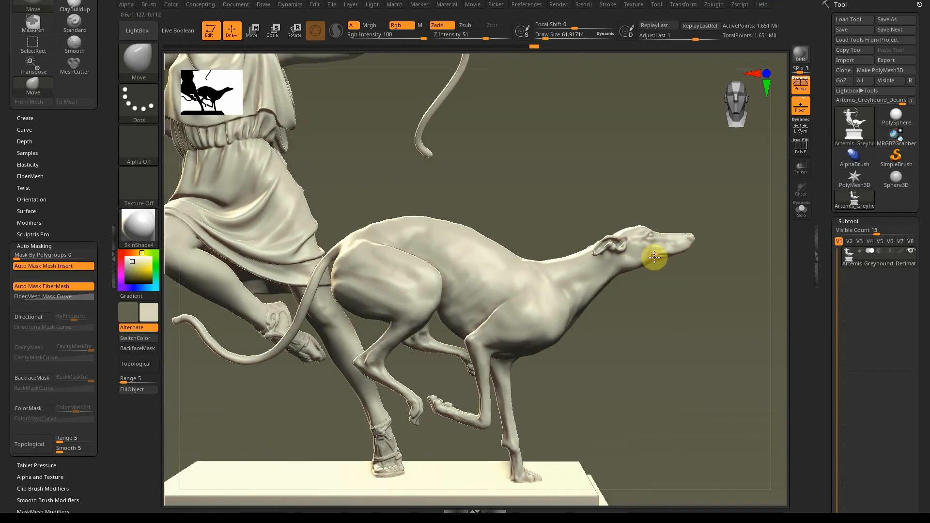
pyautogui.keyDown('alt'); pyautogui.moveTo(522, 336); pyautogui.dragTo(507, 279, button='right'); pyautogui.keyUp('alt')
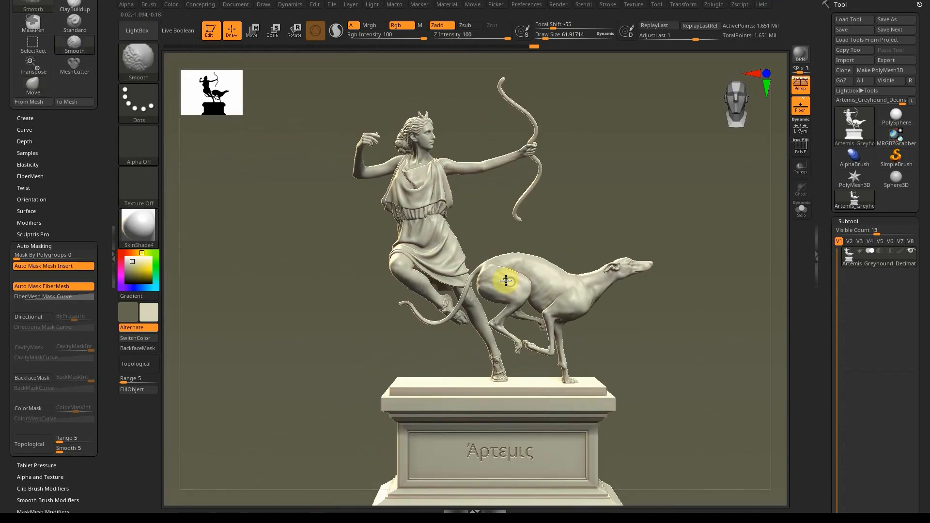
pyautogui.hotkey('shift', 'f')
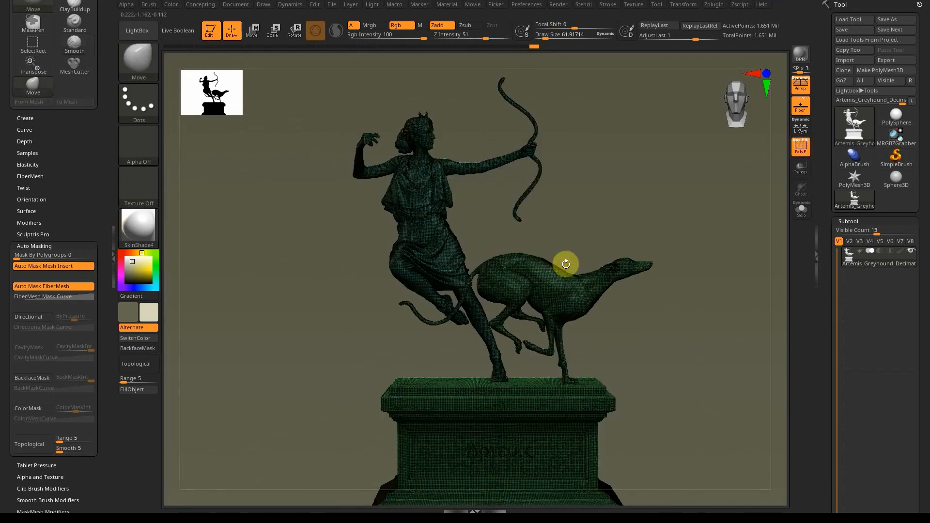
# Examine the wireframe and polygroup colours on the Artemis figure, the greyhound and the pedestal.
pyautogui.moveTo(571, 317)
pyautogui.mouseDown(button='right')
pyautogui.moveTo(557, 249)
pyautogui.moveTo(503, 218)
pyautogui.moveTo(522, 260)
pyautogui.moveTo(590, 316)
pyautogui.mouseUp(button='right')
pyautogui.keyDown('alt'); pyautogui.moveTo(530, 279); pyautogui.dragTo(575, 358, button='right'); pyautogui.keyUp('alt')
pyautogui.keyDown('ctrl'); pyautogui.moveTo(575, 357); pyautogui.dragTo(431, 215, button='right'); pyautogui.keyUp('ctrl')
pyautogui.keyDown('alt'); pyautogui.moveTo(532, 279); pyautogui.dragTo(522, 239, button='right'); pyautogui.keyUp('alt')
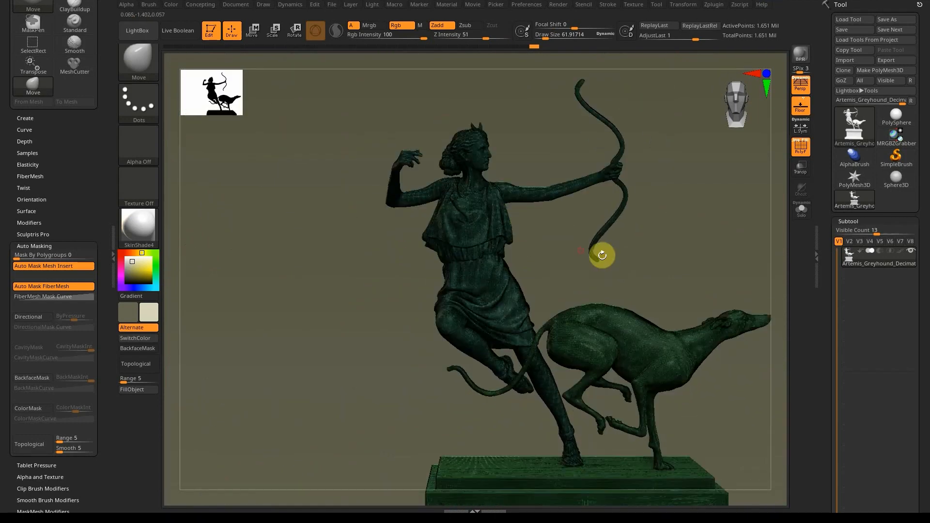
pyautogui.keyDown('ctrl'); pyautogui.moveTo(631, 368); pyautogui.dragTo(561, 277, button='right'); pyautogui.keyUp('ctrl')
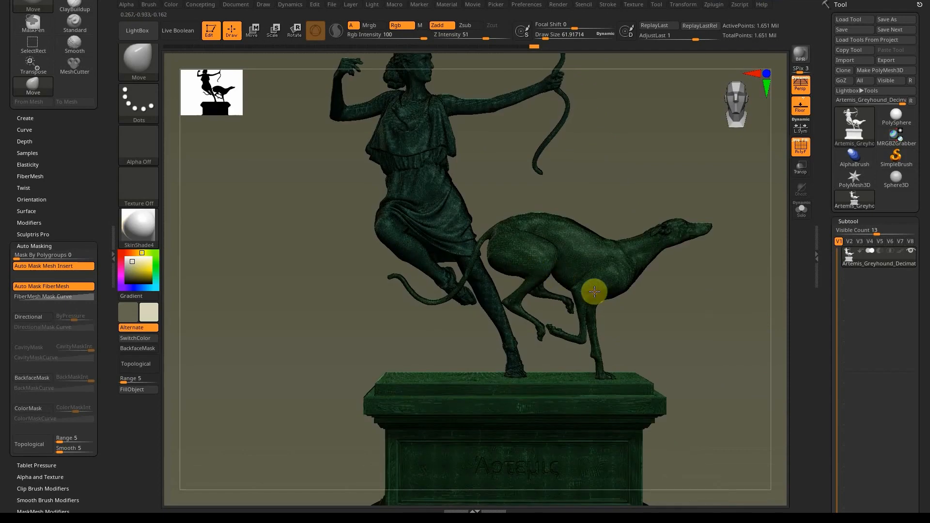
pyautogui.keyDown('alt'); pyautogui.moveTo(620, 317); pyautogui.dragTo(535, 248, button='right'); pyautogui.keyUp('alt')
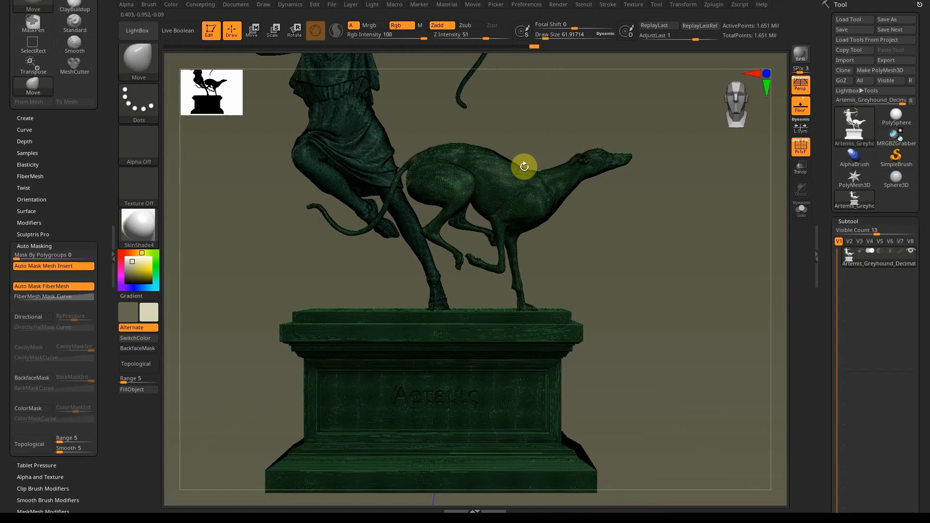
pyautogui.moveTo(606, 345)
pyautogui.mouseDown(button='right')
pyautogui.moveTo(543, 392)
pyautogui.moveTo(526, 376)
pyautogui.moveTo(582, 380)
pyautogui.moveTo(607, 363)
pyautogui.mouseUp(button='right')
pyautogui.moveTo(515, 250)
pyautogui.keyDown('alt'); pyautogui.mouseDown(button='right')
pyautogui.moveTo(579, 330)
pyautogui.moveTo(557, 368)
pyautogui.moveTo(533, 206)
pyautogui.mouseUp(button='right'); pyautogui.keyUp('alt')
pyautogui.keyDown('alt'); pyautogui.moveTo(561, 162); pyautogui.dragTo(569, 415, button='right'); pyautogui.keyUp('alt')
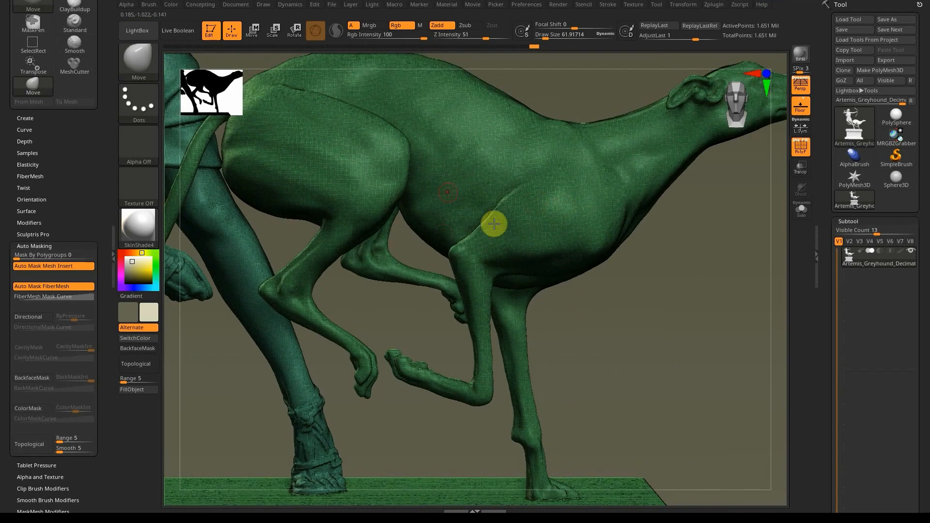
pyautogui.keyDown('alt'); pyautogui.moveTo(542, 235); pyautogui.dragTo(437, 144, button='right'); pyautogui.keyUp('alt')
pyautogui.keyDown('alt'); pyautogui.moveTo(495, 184); pyautogui.dragTo(492, 214, button='right'); pyautogui.keyUp('alt')
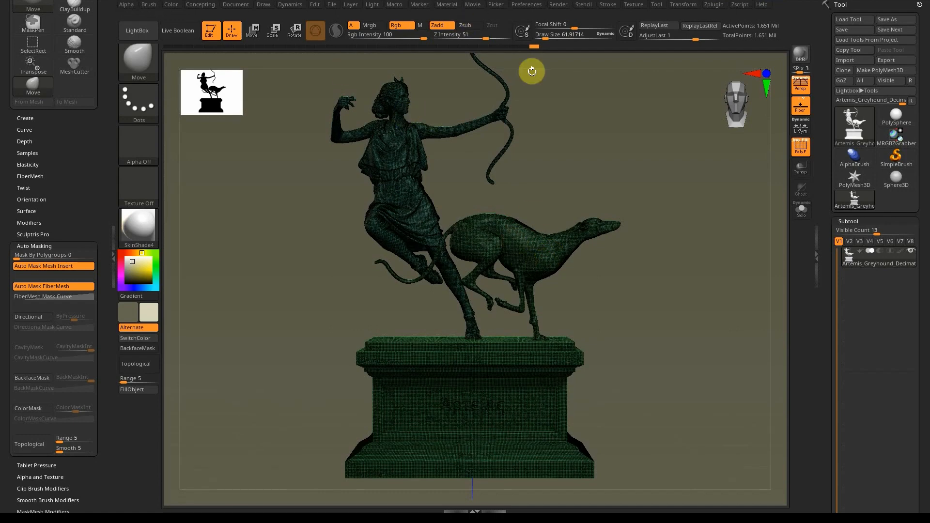
pyautogui.moveTo(455, 205)
pyautogui.mouseDown(button='right')
pyautogui.moveTo(452, 261)
pyautogui.moveTo(472, 275)
pyautogui.moveTo(444, 245)
pyautogui.moveTo(486, 274)
pyautogui.moveTo(455, 261)
pyautogui.mouseUp(button='right')
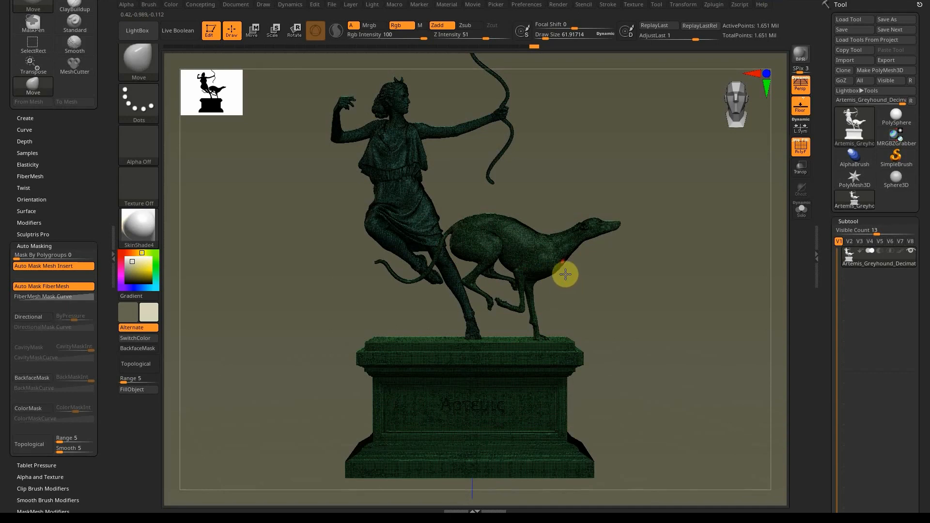
# Assign the entire statue to a single polygroup.
pyautogui.press('ctrl')
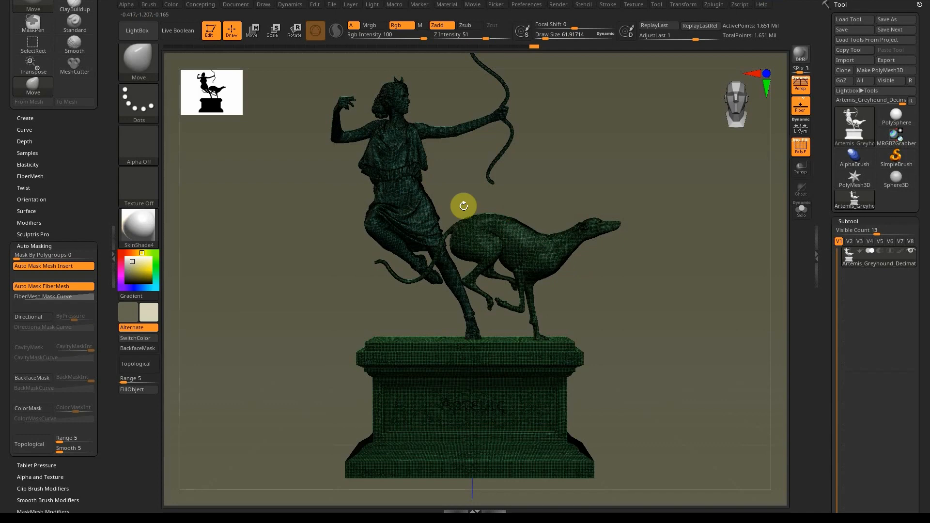
pyautogui.hotkey('ctrl', 'w')
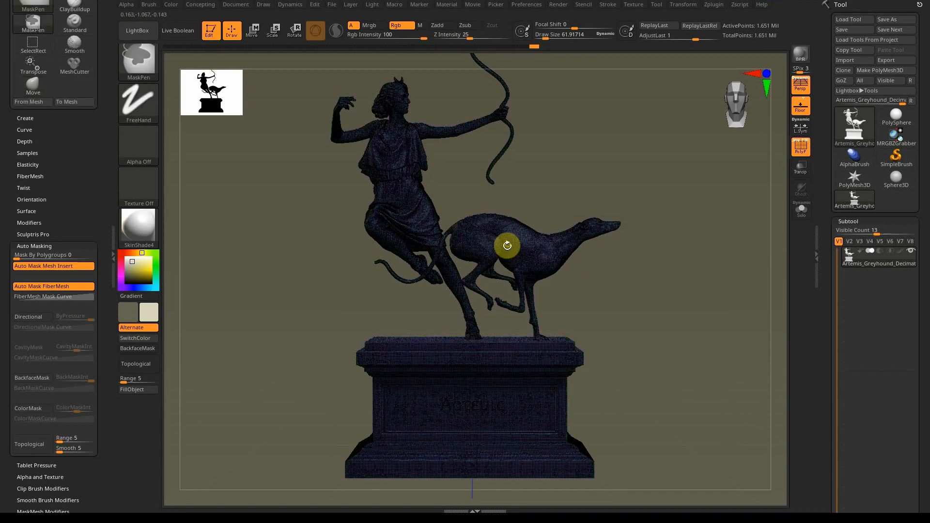
pyautogui.moveTo(498, 266)
pyautogui.keyDown('alt'); pyautogui.mouseDown(button='right')
pyautogui.moveTo(577, 330)
pyautogui.moveTo(572, 311)
pyautogui.moveTo(562, 320)
pyautogui.moveTo(451, 223)
pyautogui.moveTo(463, 290)
pyautogui.moveTo(465, 248)
pyautogui.mouseUp(button='right'); pyautogui.keyUp('alt')
pyautogui.moveTo(581, 324)
pyautogui.keyDown('alt'); pyautogui.mouseDown(button='right')
pyautogui.moveTo(559, 283)
pyautogui.moveTo(550, 285)
pyautogui.mouseUp(button='right'); pyautogui.keyUp('alt')
pyautogui.keyDown('alt'); pyautogui.moveTo(603, 341); pyautogui.dragTo(533, 307, button='right'); pyautogui.keyUp('alt')
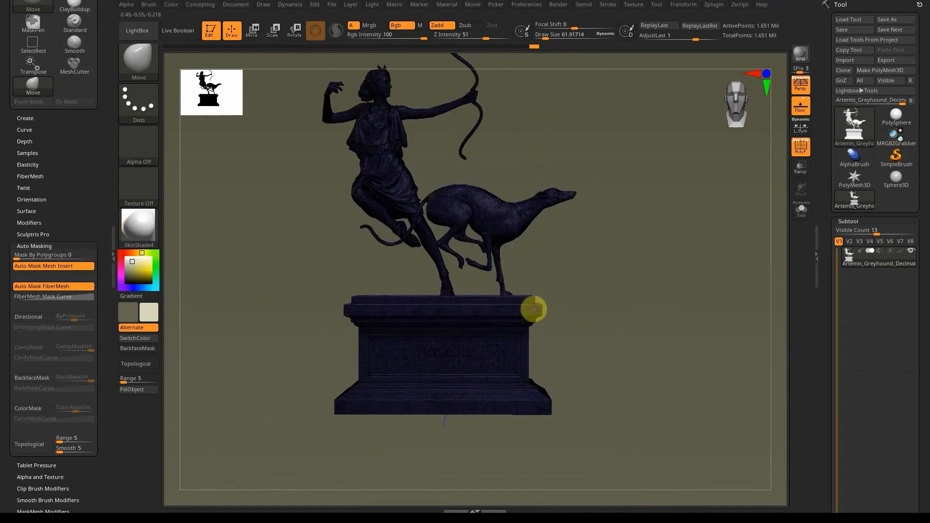
# Undo the assignment of the statue to a single polygroup.
pyautogui.press('ctrl')
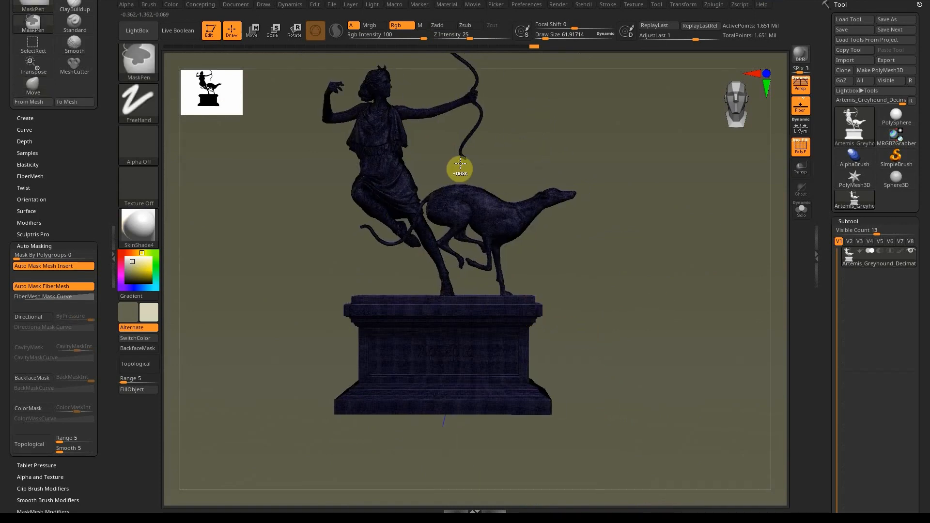
pyautogui.keyDown('ctrl'); pyautogui.click(476, 166); pyautogui.keyUp('ctrl')
pyautogui.keyDown('alt'); pyautogui.moveTo(475, 228); pyautogui.dragTo(502, 285, button='right'); pyautogui.keyUp('alt')
pyautogui.moveTo(504, 205)
pyautogui.keyDown('alt'); pyautogui.mouseDown(button='right')
pyautogui.moveTo(522, 231)
pyautogui.moveTo(505, 234)
pyautogui.moveTo(452, 149)
pyautogui.mouseUp(button='right'); pyautogui.keyUp('alt')
pyautogui.keyDown('alt'); pyautogui.moveTo(547, 171); pyautogui.dragTo(554, 206, button='right'); pyautogui.keyUp('alt')
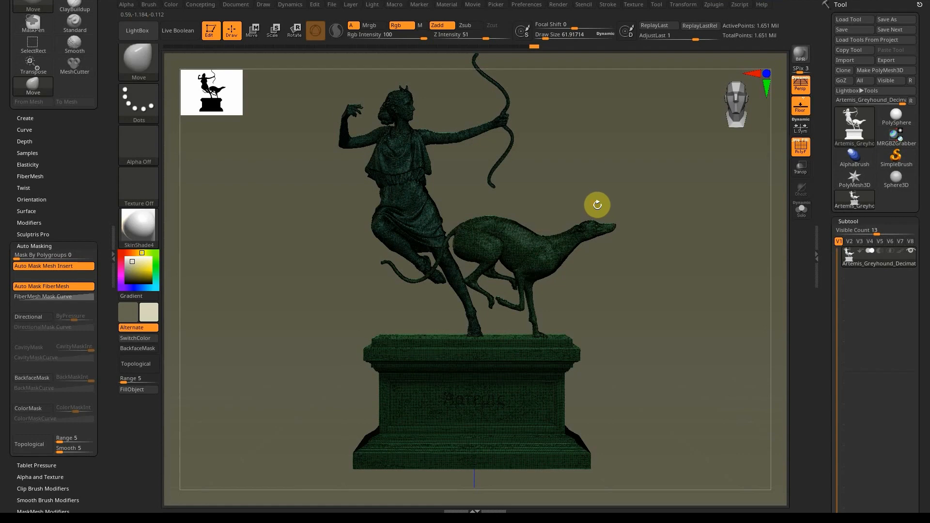
# Isolate the Artemis figure's polygroup, hiding the greyhound and the pedestal.
pyautogui.hotkey('ctrl', 'shift')
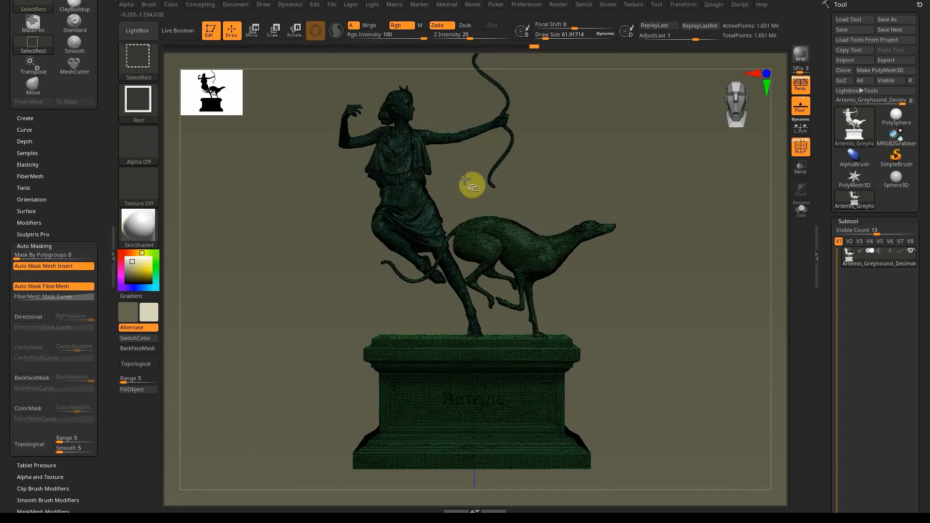
pyautogui.keyDown('ctrl'); pyautogui.keyDown('shift'); pyautogui.click(412, 157); pyautogui.keyUp('shift'); pyautogui.keyUp('ctrl')
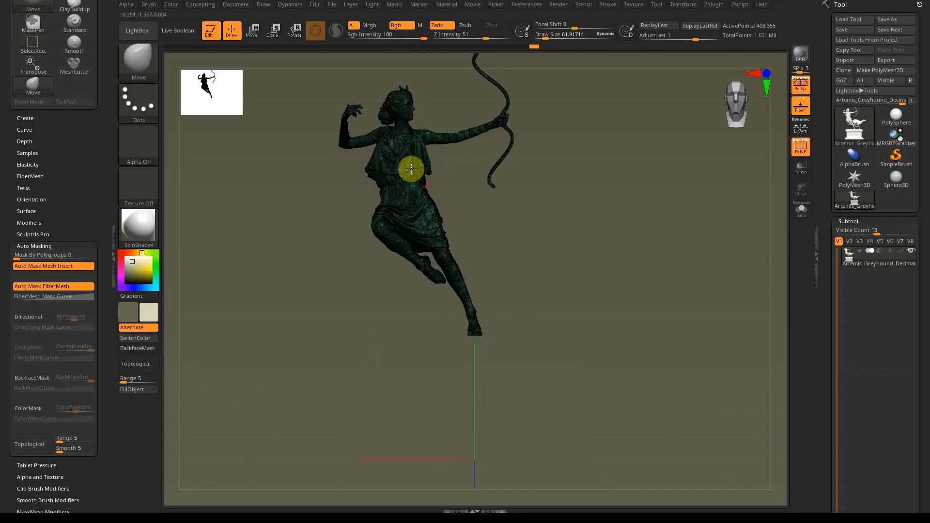
pyautogui.keyDown('ctrl'); pyautogui.moveTo(428, 185); pyautogui.dragTo(472, 251, button='right'); pyautogui.keyUp('ctrl')
pyautogui.keyDown('alt'); pyautogui.moveTo(495, 88); pyautogui.dragTo(525, 214, button='right'); pyautogui.keyUp('alt')
pyautogui.keyDown('ctrl'); pyautogui.moveTo(472, 290); pyautogui.dragTo(475, 252, button='right'); pyautogui.keyUp('ctrl')
pyautogui.moveTo(475, 252); pyautogui.dragTo(506, 185, button='right')
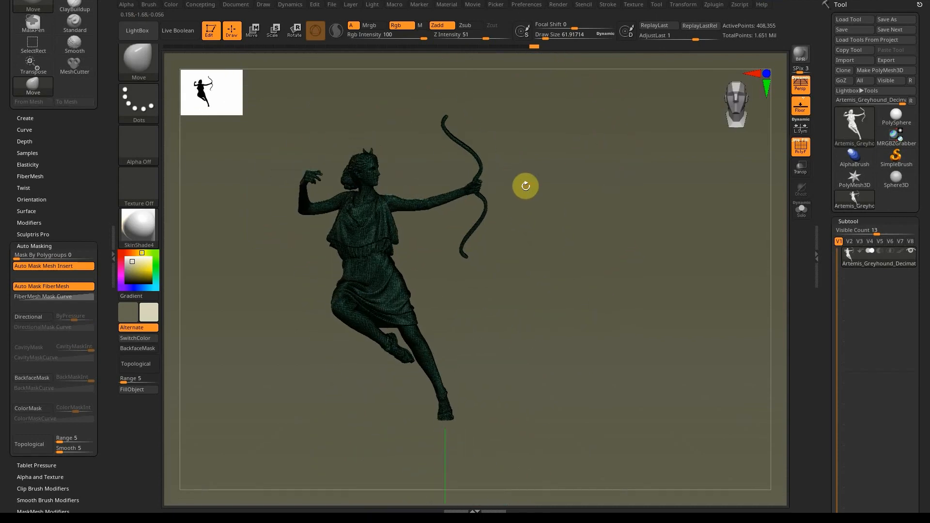
# Invert the visibility to show the greyhound and pedestal instead of the Artemis figure.
pyautogui.hotkey('ctrl', 'shift')
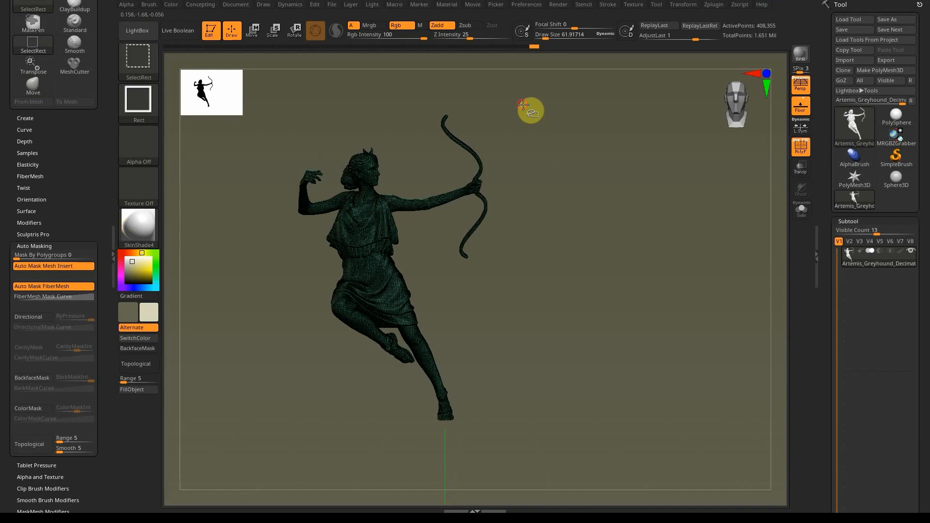
pyautogui.moveTo(524, 104)
pyautogui.keyDown('ctrl'); pyautogui.keyDown('shift'); pyautogui.mouseDown()
pyautogui.moveTo(552, 141)
pyautogui.moveTo(613, 180)
pyautogui.mouseUp(); pyautogui.keyUp('shift'); pyautogui.keyUp('ctrl')
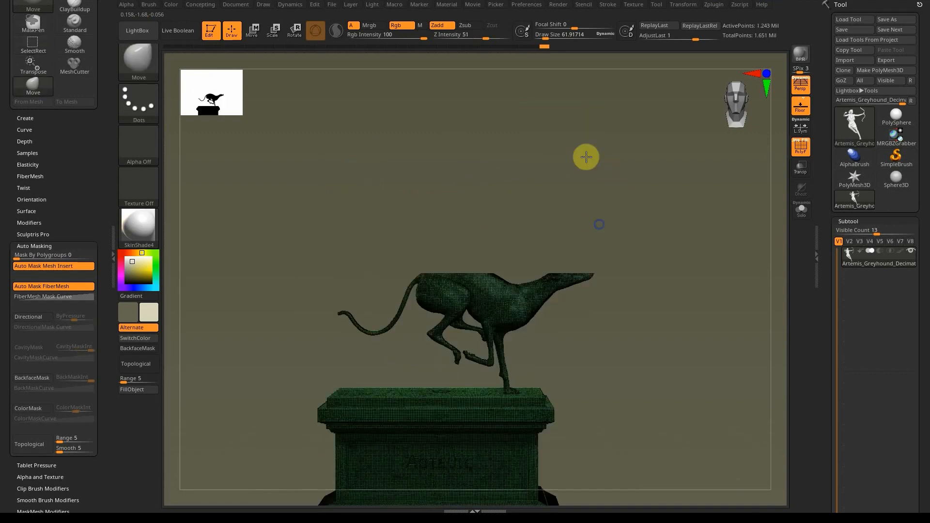
pyautogui.press('f')
pyautogui.moveTo(479, 152); pyautogui.dragTo(457, 204, button='right')
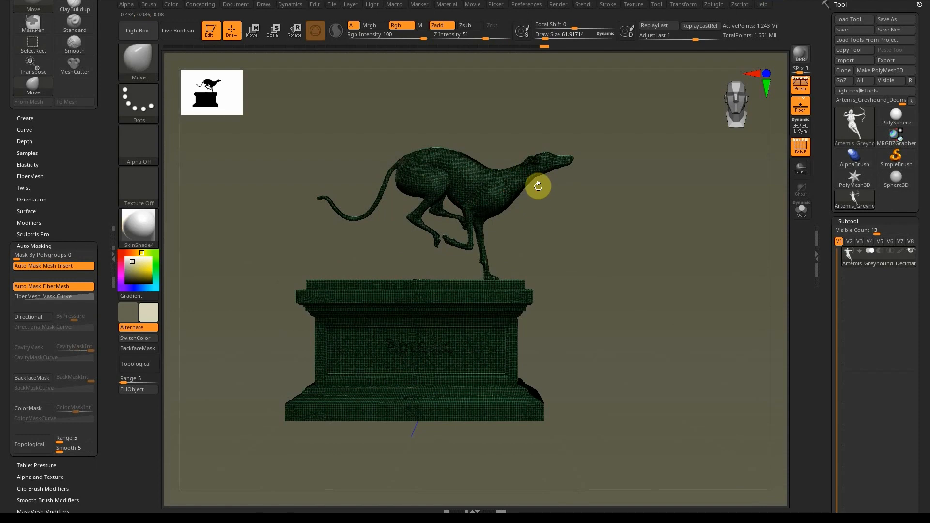
# Hide the greyhound's polygroup, leaving only the pedestal in view.
pyautogui.hotkey('ctrl', 'shift')
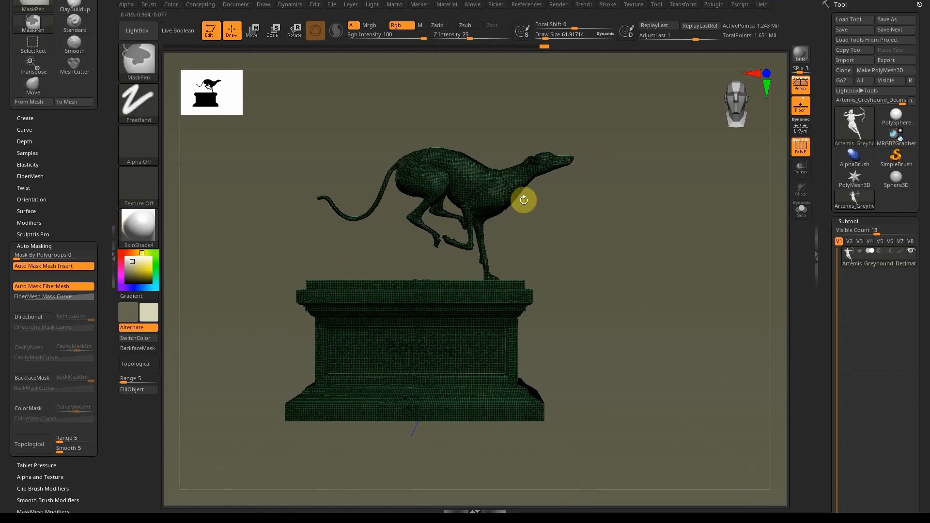
pyautogui.keyDown('ctrl'); pyautogui.keyDown('alt'); pyautogui.keyDown('shift'); pyautogui.click(454, 170); pyautogui.keyUp('shift'); pyautogui.keyUp('alt'); pyautogui.keyUp('ctrl')
pyautogui.moveTo(442, 176); pyautogui.dragTo(516, 264)
pyautogui.keyDown('shift'); pyautogui.moveTo(515, 264); pyautogui.dragTo(516, 221, button='right'); pyautogui.keyUp('shift')
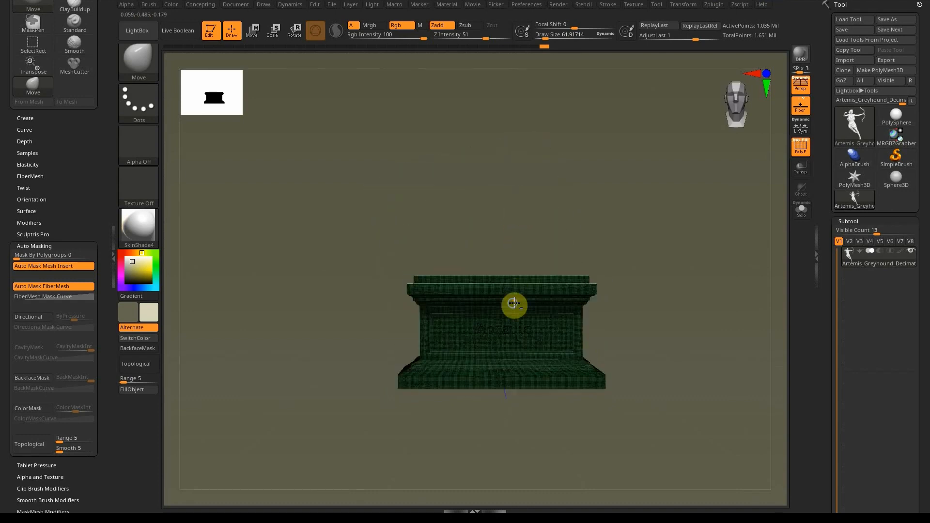
pyautogui.keyDown('alt'); pyautogui.moveTo(514, 306); pyautogui.dragTo(514, 286, button='right'); pyautogui.keyUp('alt')
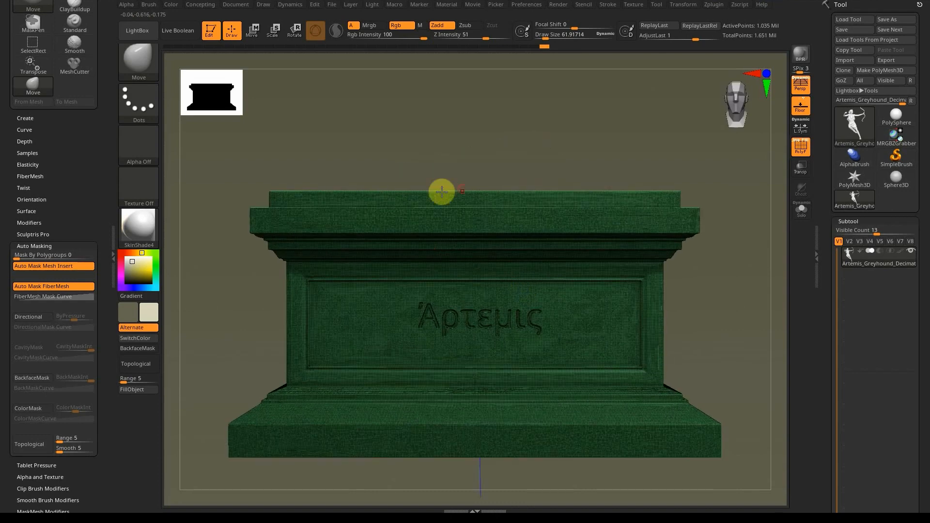
pyautogui.moveTo(475, 199)
pyautogui.mouseDown(button='right')
pyautogui.moveTo(487, 235)
pyautogui.moveTo(537, 196)
pyautogui.moveTo(504, 236)
pyautogui.mouseUp(button='right')
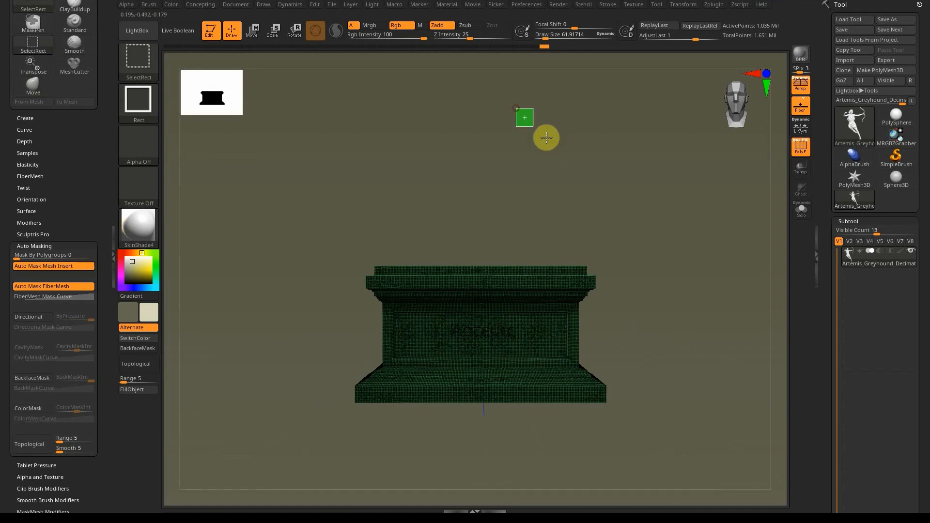
# Invert the visibility to show the Artemis figure and greyhound without the pedestal.
pyautogui.moveTo(547, 138)
pyautogui.keyDown('ctrl'); pyautogui.keyDown('shift'); pyautogui.mouseDown()
pyautogui.moveTo(592, 161)
pyautogui.moveTo(610, 194)
pyautogui.mouseUp(); pyautogui.keyUp('shift'); pyautogui.keyUp('ctrl')
pyautogui.press('f')
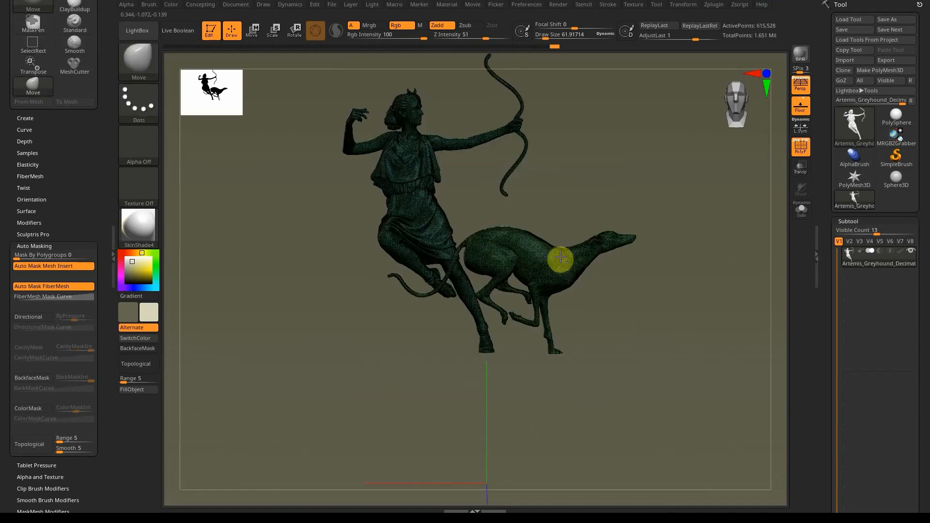
pyautogui.moveTo(509, 137); pyautogui.dragTo(578, 175, button='right')
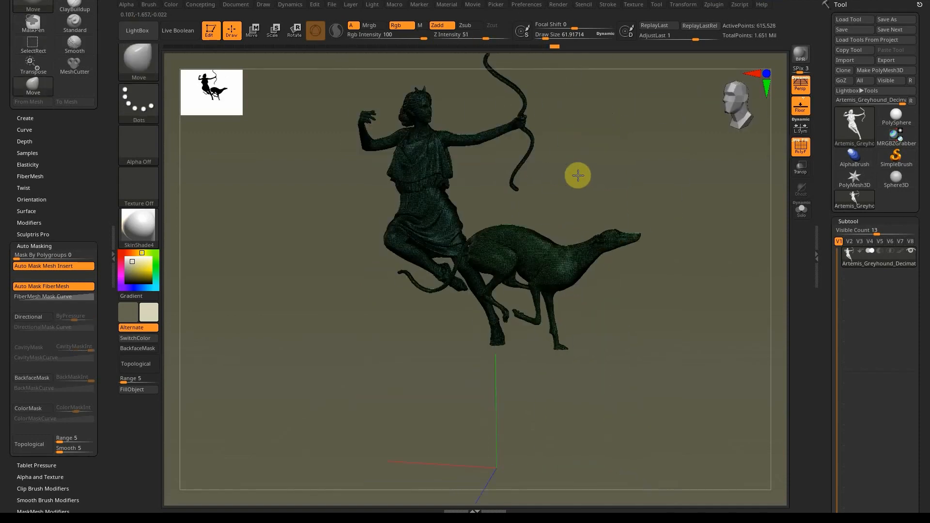
pyautogui.moveTo(546, 222); pyautogui.dragTo(524, 169, button='right')
pyautogui.moveTo(545, 202)
pyautogui.keyDown('ctrl'); pyautogui.mouseDown(button='right')
pyautogui.moveTo(591, 261)
pyautogui.moveTo(559, 232)
pyautogui.moveTo(571, 260)
pyautogui.moveTo(534, 205)
pyautogui.mouseUp(button='right'); pyautogui.keyUp('ctrl')
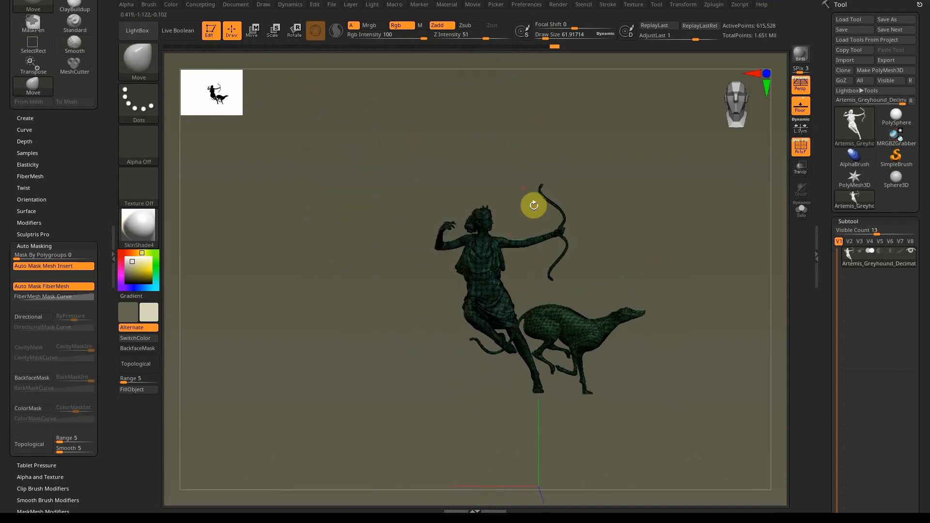
pyautogui.keyDown('alt'); pyautogui.moveTo(602, 263); pyautogui.dragTo(569, 182, button='right'); pyautogui.keyUp('alt')
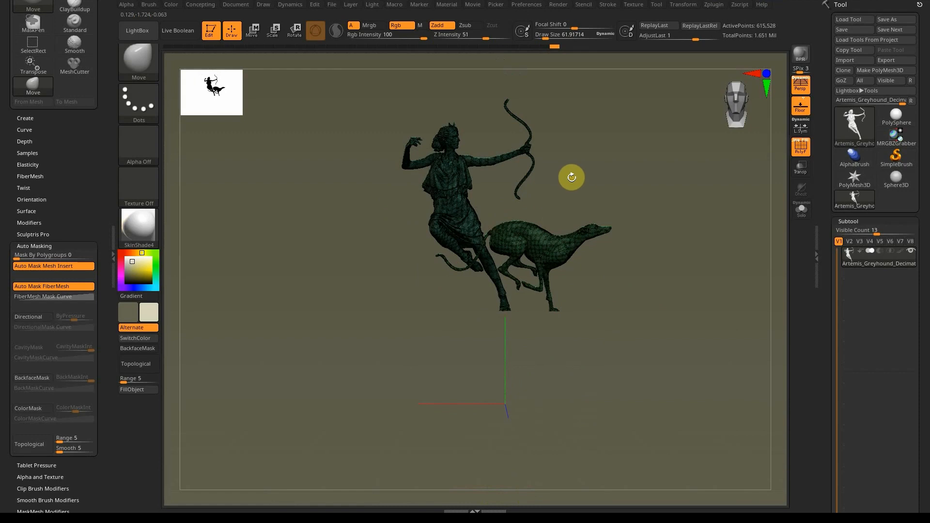
# Show all hidden polygroups and look over the complete statue.
pyautogui.hotkey('ctrl', 'shift')
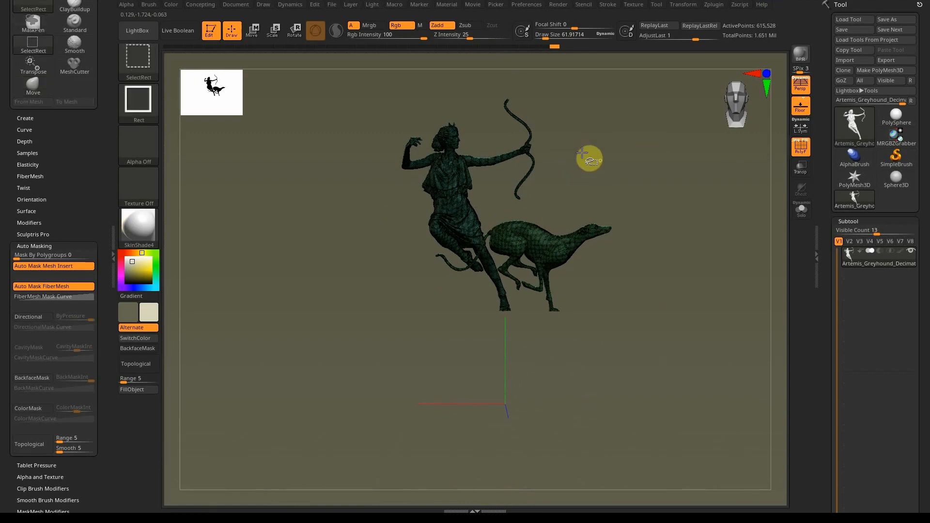
pyautogui.keyDown('ctrl'); pyautogui.keyDown('shift'); pyautogui.click(620, 152); pyautogui.keyUp('shift'); pyautogui.keyUp('ctrl')
pyautogui.keyDown('alt'); pyautogui.moveTo(610, 272); pyautogui.dragTo(615, 229, button='right'); pyautogui.keyUp('alt')
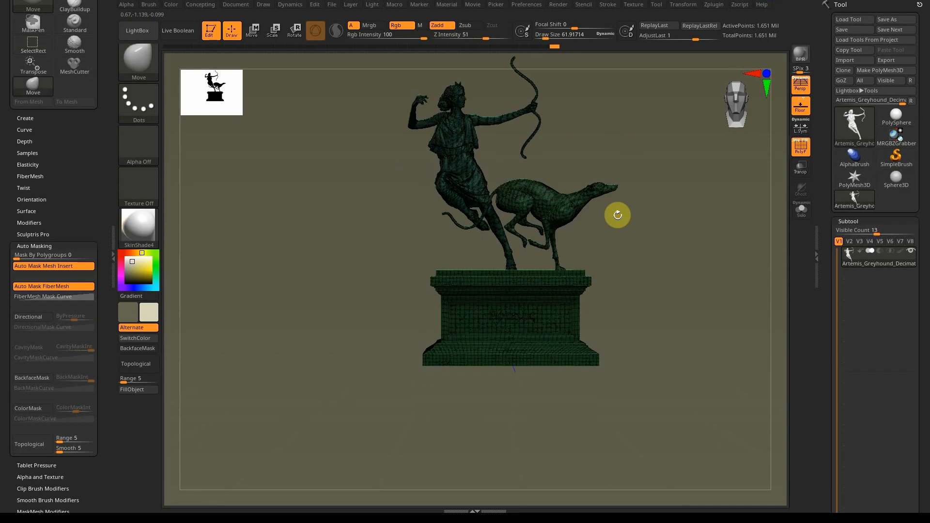
pyautogui.moveTo(633, 221)
pyautogui.mouseDown()
pyautogui.moveTo(583, 223)
pyautogui.moveTo(632, 228)
pyautogui.mouseUp()
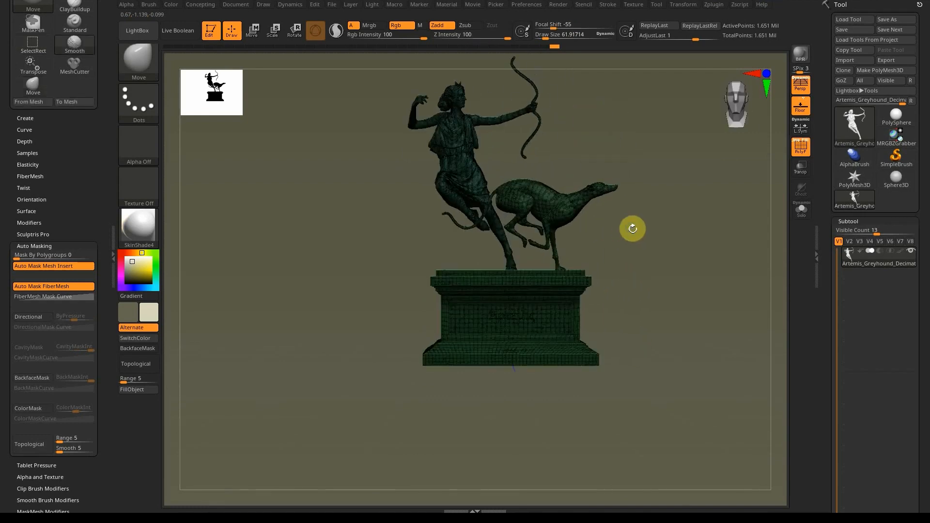
pyautogui.keyDown('ctrl'); pyautogui.moveTo(561, 194); pyautogui.dragTo(632, 315, button='right'); pyautogui.keyUp('ctrl')
pyautogui.keyDown('alt'); pyautogui.moveTo(690, 233); pyautogui.dragTo(525, 195, button='right'); pyautogui.keyUp('alt')
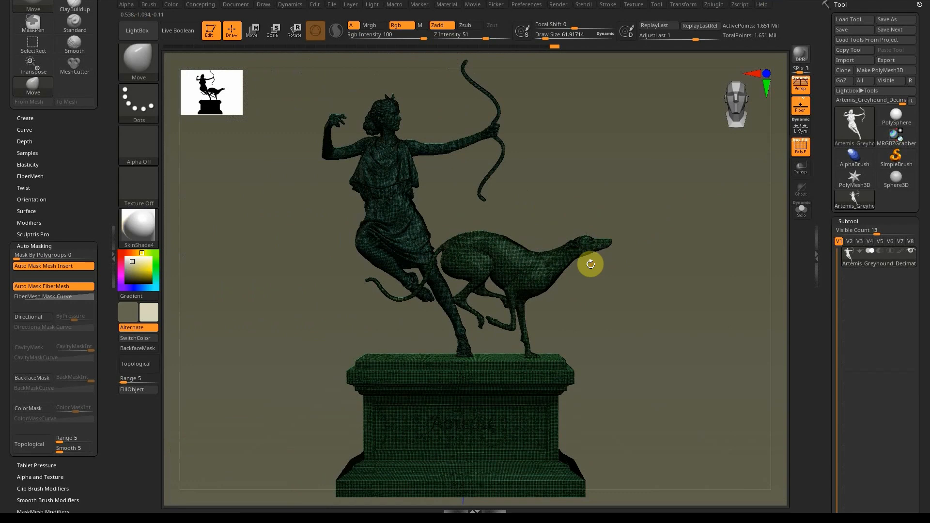
pyautogui.moveTo(559, 243); pyautogui.dragTo(612, 261)
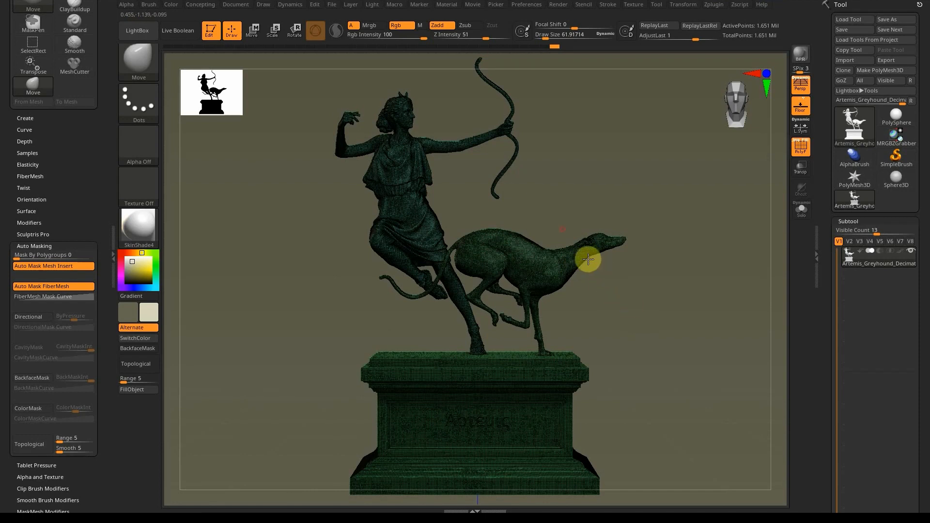
pyautogui.moveTo(588, 260); pyautogui.dragTo(565, 209, button='right')
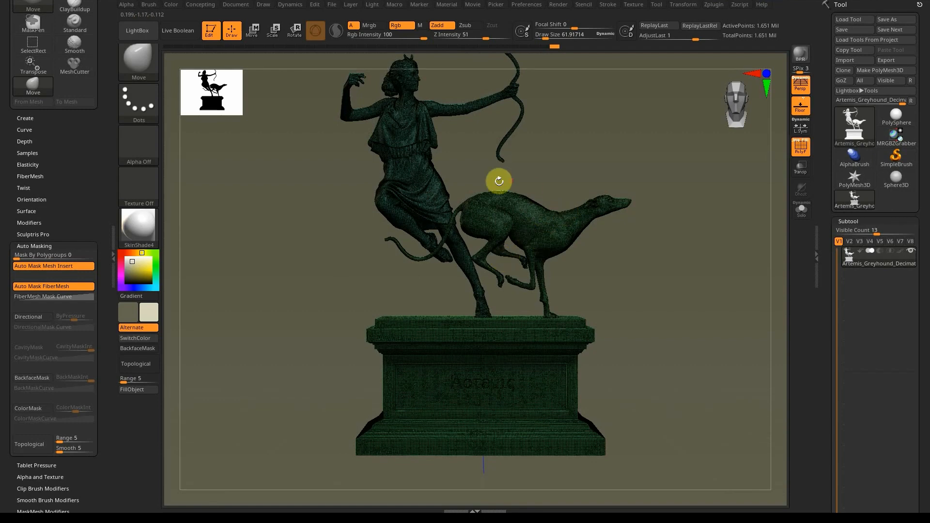
# Isolate the greyhound's polygroup so the Artemis figure and pedestal are hidden.
pyautogui.keyDown('ctrl'); pyautogui.moveTo(539, 212); pyautogui.dragTo(609, 276, button='right'); pyautogui.keyUp('ctrl')
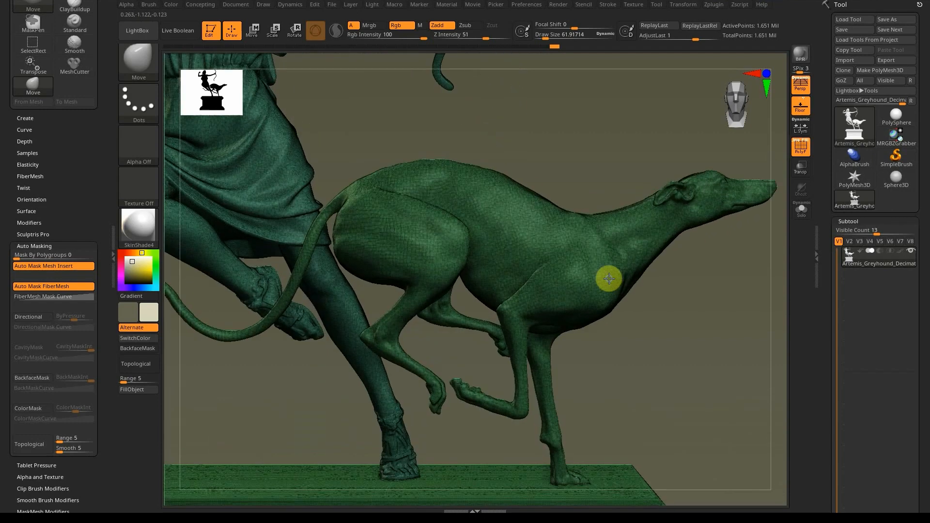
pyautogui.moveTo(540, 245)
pyautogui.keyDown('ctrl'); pyautogui.mouseDown(button='right')
pyautogui.moveTo(607, 271)
pyautogui.moveTo(578, 257)
pyautogui.mouseUp(button='right'); pyautogui.keyUp('ctrl')
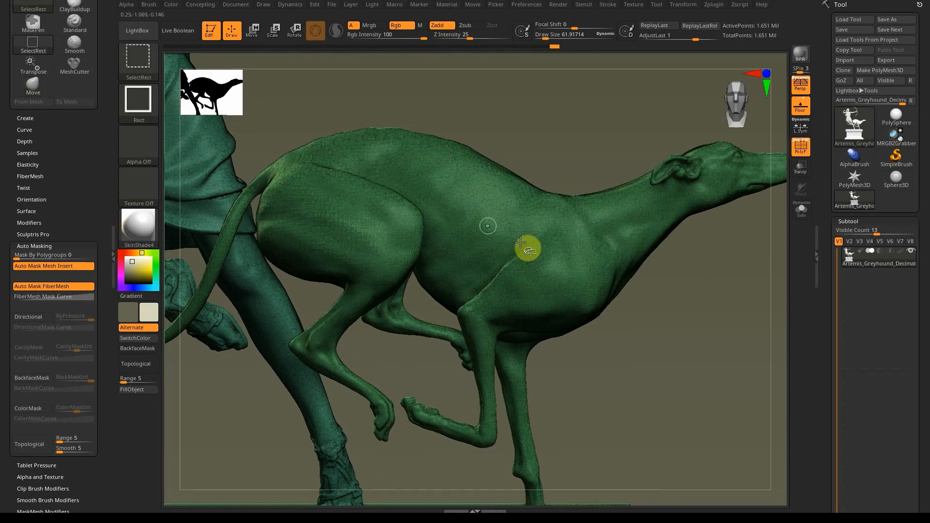
pyautogui.keyDown('ctrl'); pyautogui.keyDown('shift'); pyautogui.click(445, 192); pyautogui.keyUp('shift'); pyautogui.keyUp('ctrl')
pyautogui.keyDown('ctrl'); pyautogui.moveTo(525, 265); pyautogui.dragTo(488, 196, button='right'); pyautogui.keyUp('ctrl')
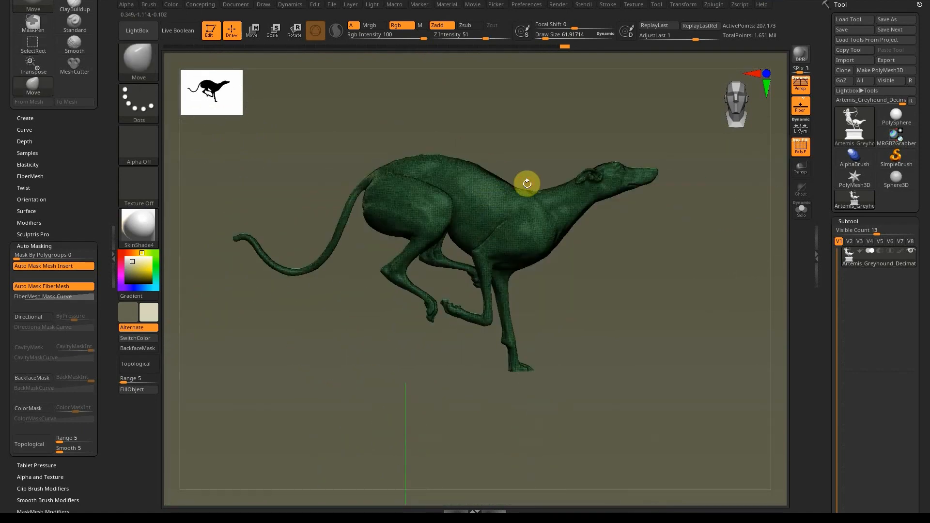
# Show the whole statue again, and isolate the greyhound's head and upper neck with a rectangular selection.
pyautogui.keyDown('ctrl'); pyautogui.keyDown('shift'); pyautogui.click(630, 257); pyautogui.keyUp('shift'); pyautogui.keyUp('ctrl')
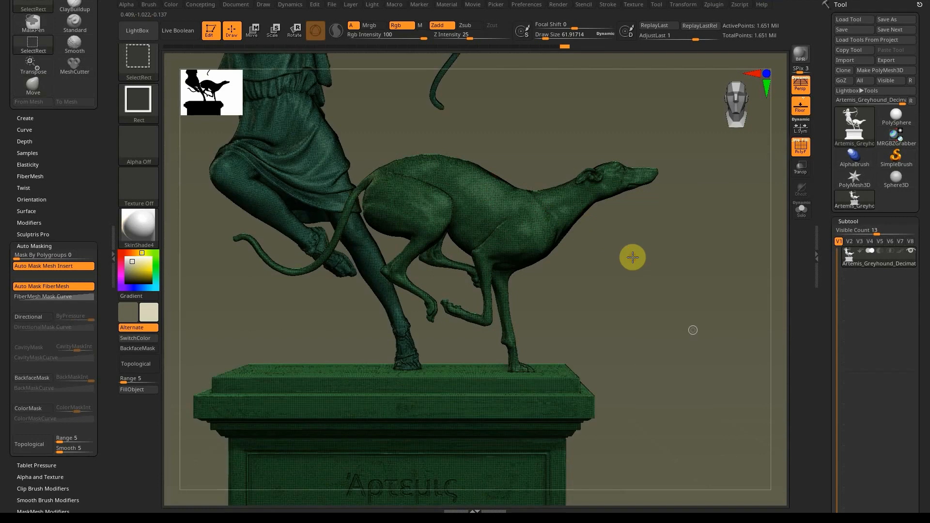
pyautogui.keyDown('ctrl'); pyautogui.moveTo(509, 209); pyautogui.dragTo(505, 233, button='right'); pyautogui.keyUp('ctrl')
pyautogui.press('ctrl')
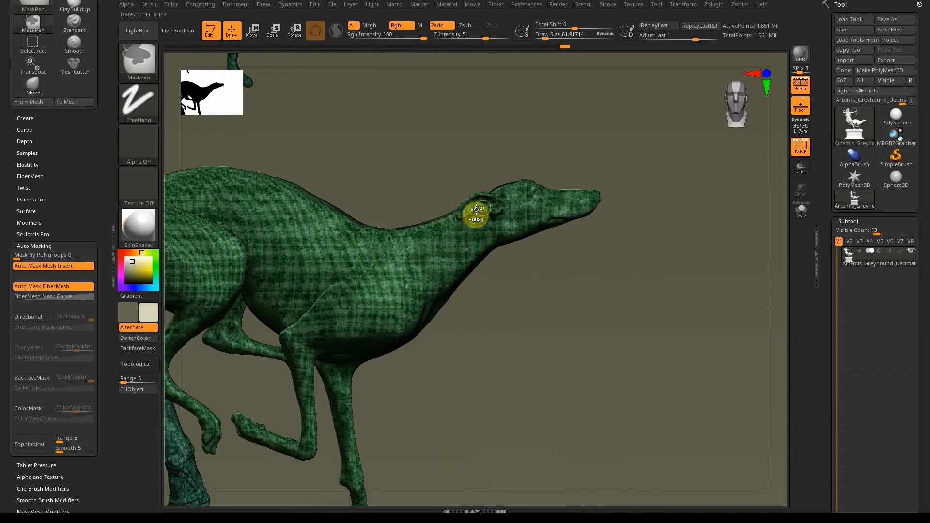
pyautogui.hotkey('ctrl', 'shift')
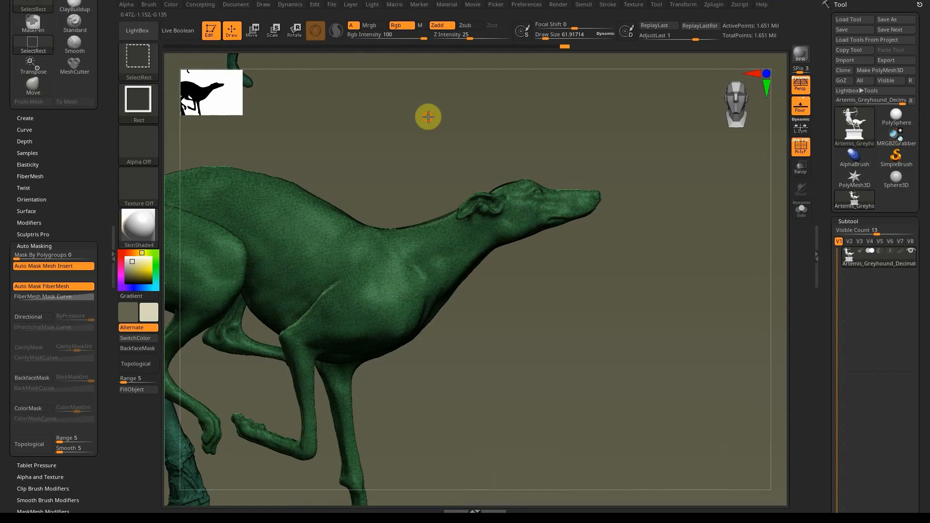
pyautogui.moveTo(428, 116)
pyautogui.keyDown('ctrl'); pyautogui.keyDown('shift'); pyautogui.mouseDown()
pyautogui.moveTo(609, 232)
pyautogui.moveTo(651, 275)
pyautogui.mouseUp(); pyautogui.keyUp('shift'); pyautogui.keyUp('ctrl')
pyautogui.moveTo(694, 314)
pyautogui.mouseDown()
pyautogui.moveTo(710, 344)
pyautogui.moveTo(699, 323)
pyautogui.moveTo(687, 328)
pyautogui.moveTo(694, 320)
pyautogui.mouseUp()
pyautogui.moveTo(619, 275); pyautogui.dragTo(513, 194)
# Grow the visible area of the greyhound's head several times so more of the neck is included.
pyautogui.press('ctrl')
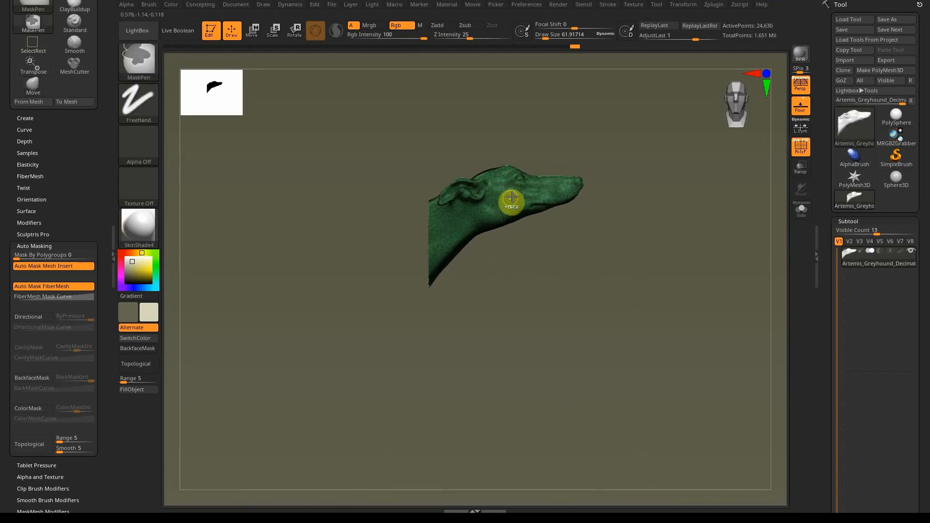
pyautogui.hotkey('ctrl', 'shift')
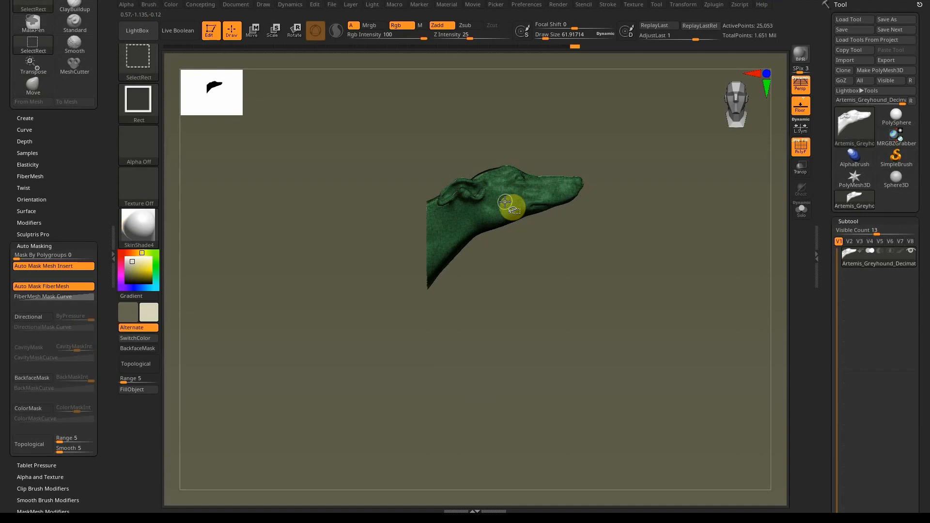
pyautogui.hotkey('ctrl', 'shift', 'x')
pyautogui.hotkey('ctrl', 'shift', 'x')
pyautogui.hotkey('ctrl', 'shift', 'x')
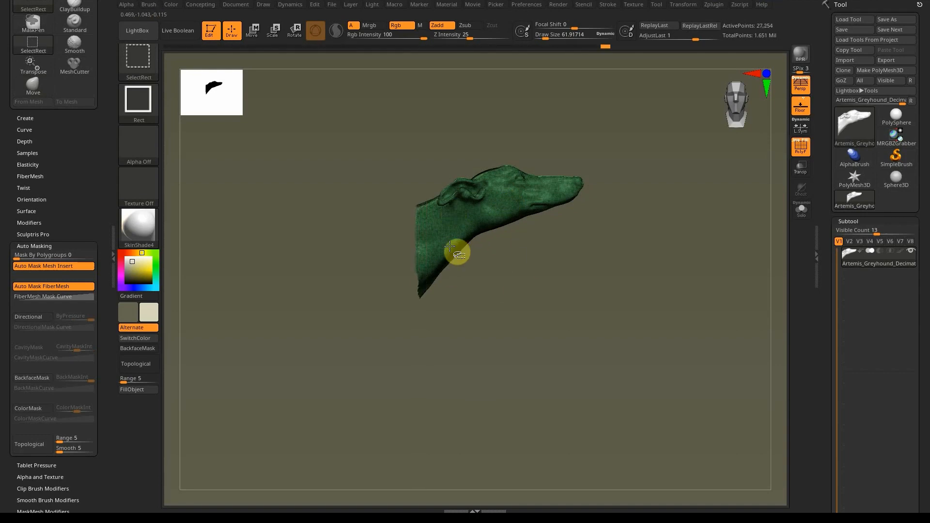
pyautogui.hotkey('ctrl', 'shift', 'x')
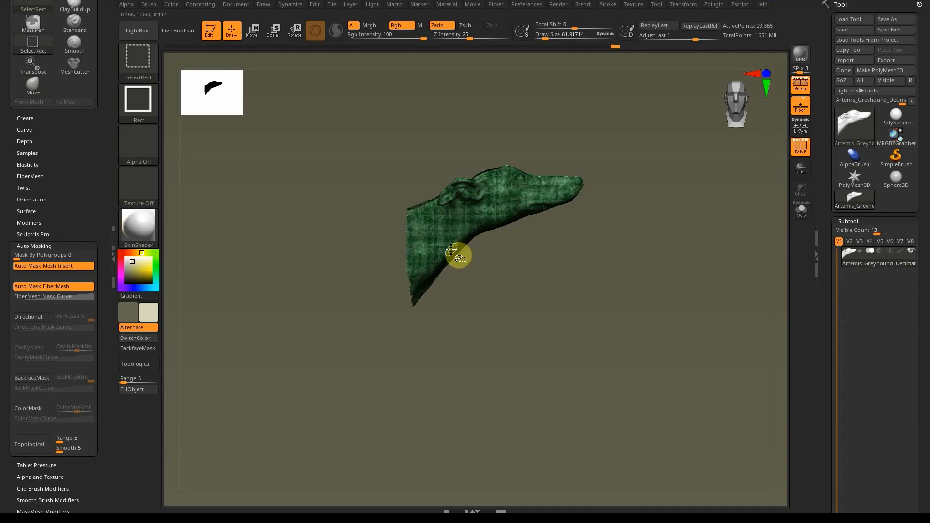
pyautogui.moveTo(494, 188)
pyautogui.keyDown('alt'); pyautogui.mouseDown(button='right')
pyautogui.moveTo(474, 257)
pyautogui.moveTo(480, 281)
pyautogui.moveTo(478, 171)
pyautogui.moveTo(461, 218)
pyautogui.moveTo(499, 276)
pyautogui.moveTo(492, 239)
pyautogui.mouseUp(button='right'); pyautogui.keyUp('alt')
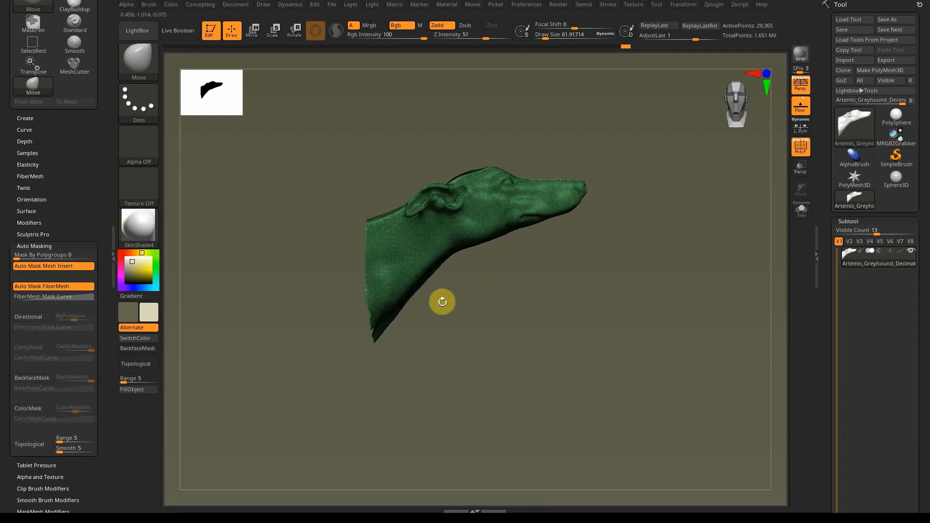
pyautogui.moveTo(443, 301); pyautogui.dragTo(521, 242, button='right')
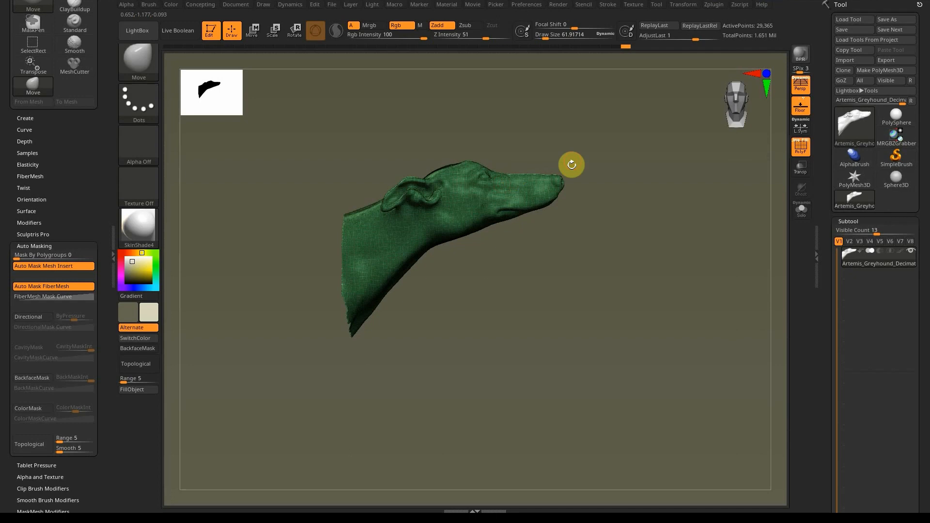
# Invert the visibility to hide the greyhound's head and neck, and grow the visible body up along the neck.
pyautogui.hotkey('ctrl', 'shift')
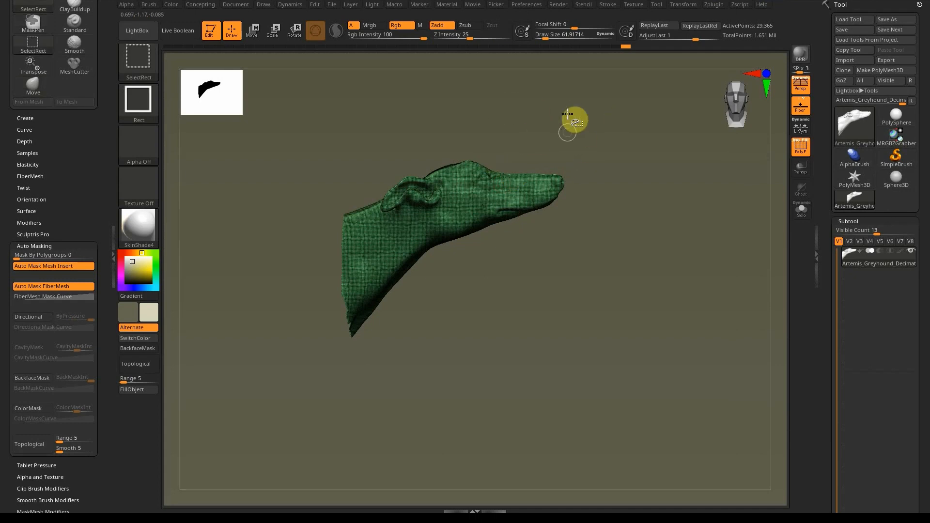
pyautogui.keyDown('ctrl'); pyautogui.keyDown('shift'); pyautogui.moveTo(555, 116); pyautogui.dragTo(625, 152); pyautogui.keyUp('shift'); pyautogui.keyUp('ctrl')
pyautogui.moveTo(399, 239)
pyautogui.keyDown('alt'); pyautogui.mouseDown(button='right')
pyautogui.moveTo(476, 178)
pyautogui.moveTo(444, 179)
pyautogui.mouseUp(button='right'); pyautogui.keyUp('alt')
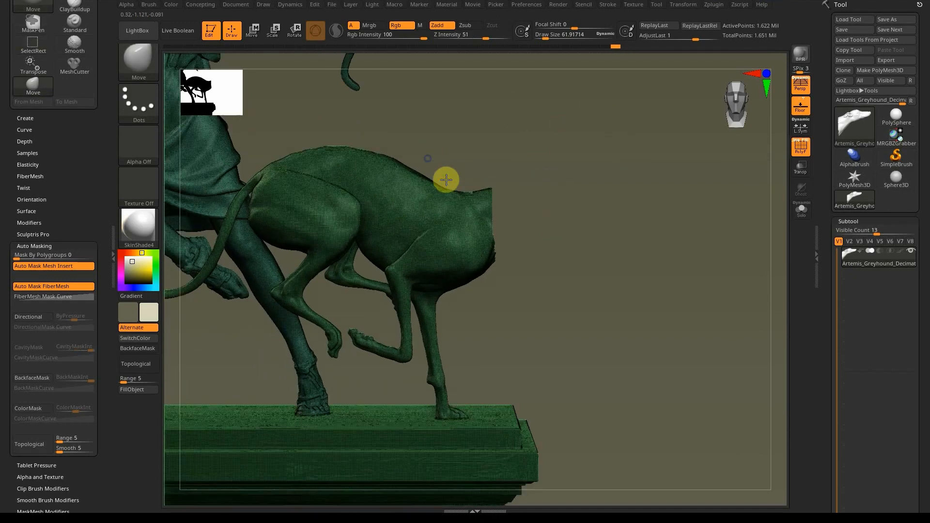
pyautogui.keyDown('ctrl'); pyautogui.moveTo(487, 212); pyautogui.dragTo(512, 228, button='right'); pyautogui.keyUp('ctrl')
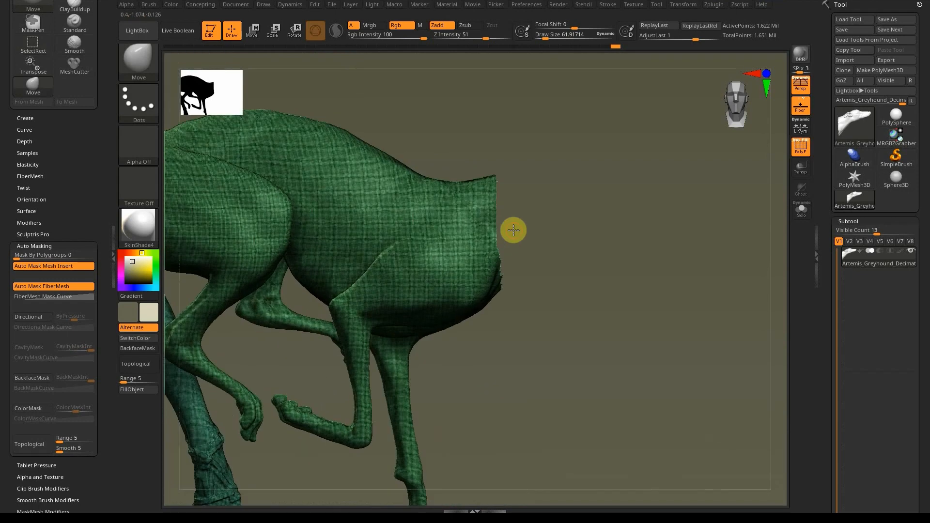
pyautogui.hotkey('ctrl', 'shift')
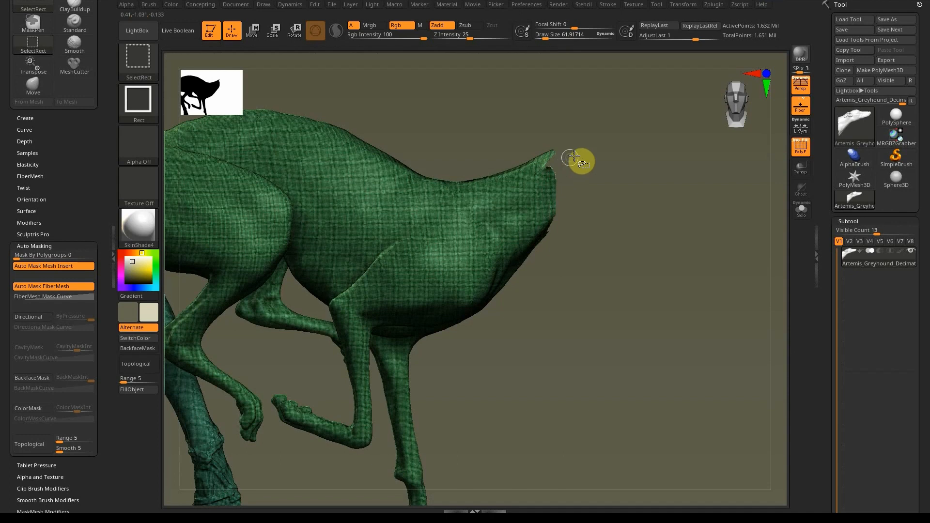
pyautogui.moveTo(563, 155)
pyautogui.mouseDown(button='right')
pyautogui.moveTo(575, 184)
pyautogui.moveTo(534, 164)
pyautogui.moveTo(548, 212)
pyautogui.moveTo(500, 104)
pyautogui.moveTo(501, 70)
pyautogui.moveTo(484, 106)
pyautogui.moveTo(551, 220)
pyautogui.moveTo(607, 152)
pyautogui.mouseUp(button='right')
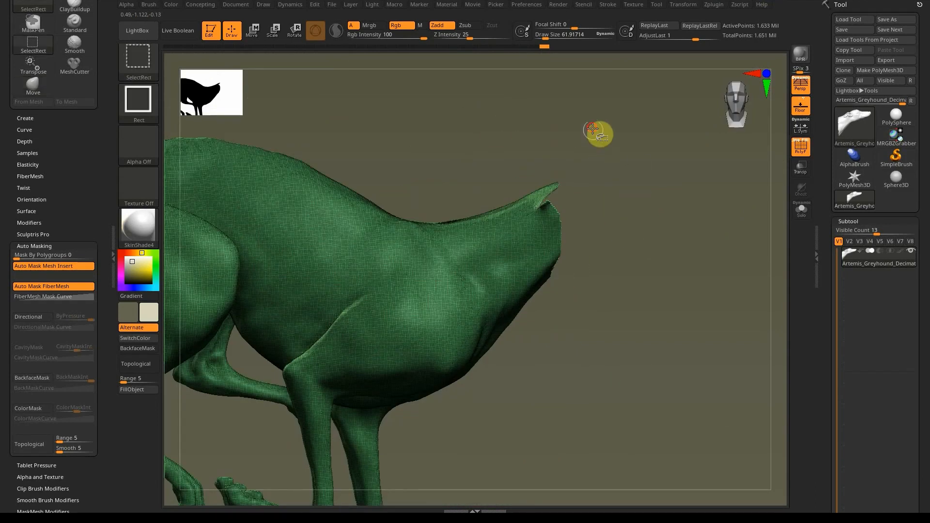
# Invert the visibility to show only the greyhound's head, and grow the visible mesh repeatedly around the ear and neck.
pyautogui.keyDown('ctrl'); pyautogui.keyDown('shift'); pyautogui.moveTo(602, 135); pyautogui.dragTo(638, 187); pyautogui.keyUp('shift'); pyautogui.keyUp('ctrl')
pyautogui.keyDown('ctrl'); pyautogui.moveTo(607, 206); pyautogui.dragTo(493, 196, button='right'); pyautogui.keyUp('ctrl')
pyautogui.hotkey('ctrl', 'shift', 'x')
pyautogui.hotkey('ctrl', 'shift', 'x')
pyautogui.hotkey('ctrl', 'shift', 'x')
pyautogui.hotkey('ctrl', 'shift', 'x')
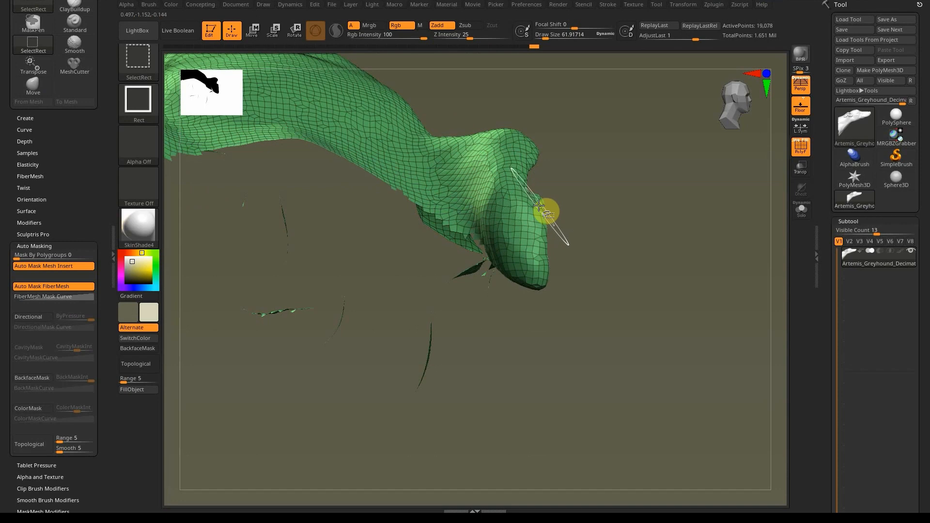
pyautogui.hotkey('ctrl', 'shift', 'x')
pyautogui.hotkey('ctrl', 'shift', 'x')
pyautogui.hotkey('ctrl', 'shift', 'x')
pyautogui.hotkey('ctrl', 'shift', 'x')
pyautogui.hotkey('ctrl', 'shift', 'x')
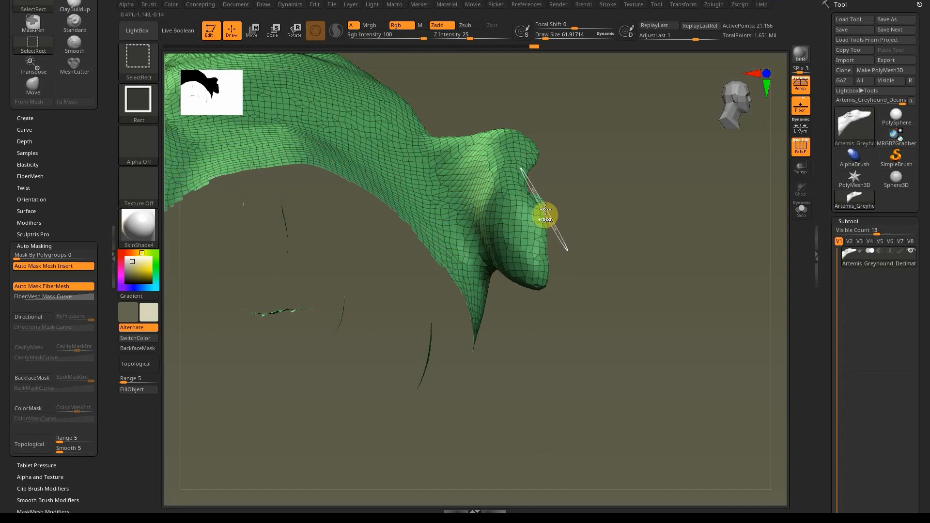
pyautogui.keyDown('ctrl'); pyautogui.moveTo(544, 214); pyautogui.dragTo(446, 166, button='right'); pyautogui.keyUp('ctrl')
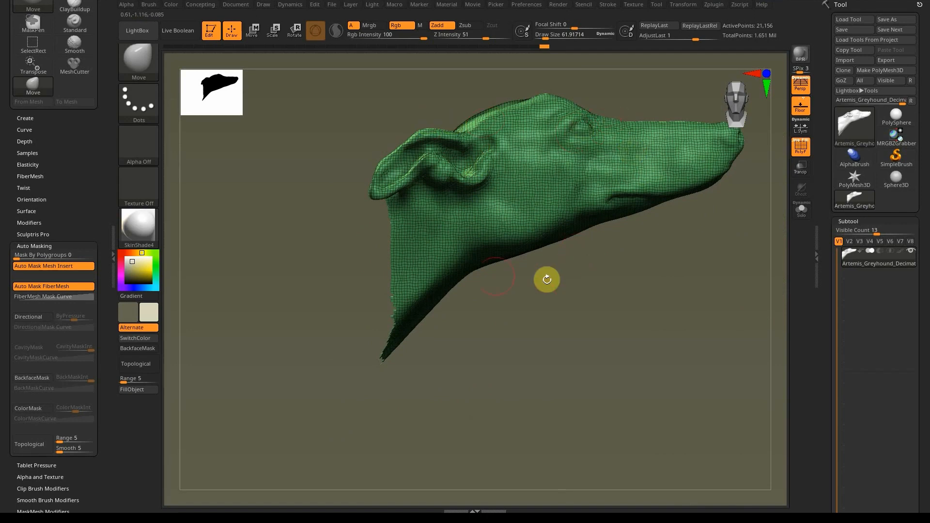
pyautogui.keyDown('ctrl'); pyautogui.moveTo(428, 247); pyautogui.dragTo(502, 310, button='right'); pyautogui.keyUp('ctrl')
pyautogui.keyDown('alt'); pyautogui.moveTo(365, 218); pyautogui.dragTo(366, 188, button='right'); pyautogui.keyUp('alt')
pyautogui.keyDown('alt'); pyautogui.moveTo(479, 125); pyautogui.dragTo(452, 87, button='right'); pyautogui.keyUp('alt')
pyautogui.keyDown('alt'); pyautogui.moveTo(547, 141); pyautogui.dragTo(526, 147, button='right'); pyautogui.keyUp('alt')
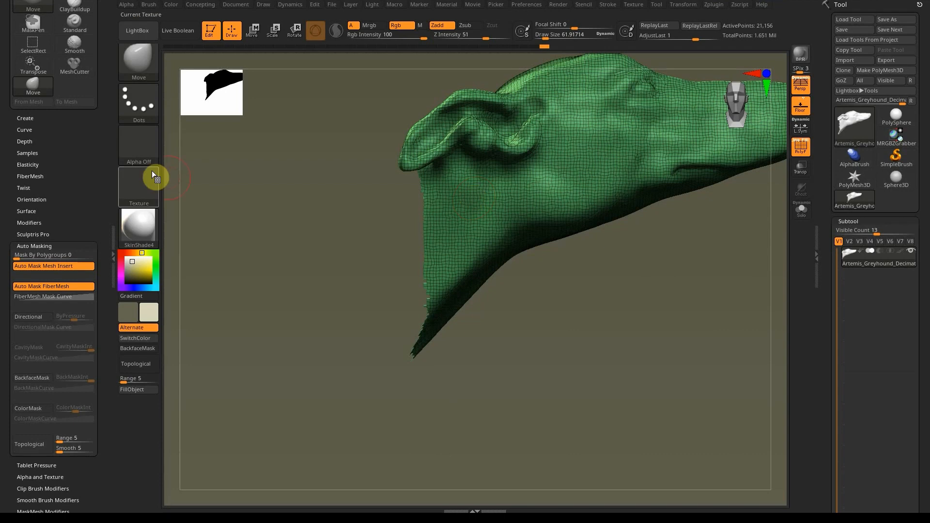
# Try to hide the greyhound's neck below the ear and jaw with several rectangular selections.
pyautogui.hotkey('ctrl', 'shift')
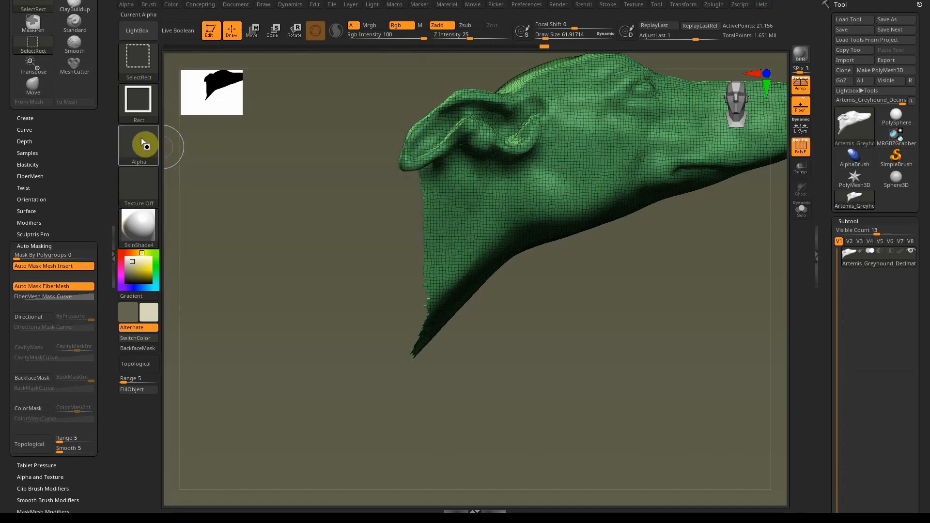
pyautogui.moveTo(140, 104)
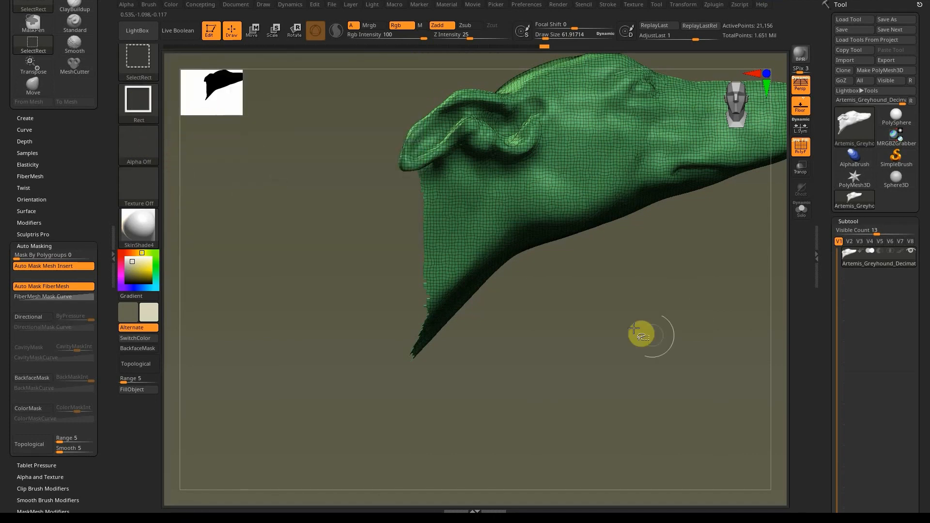
pyautogui.keyDown('ctrl'); pyautogui.keyDown('shift'); pyautogui.moveTo(509, 378); pyautogui.dragTo(390, 233); pyautogui.keyUp('shift'); pyautogui.keyUp('ctrl')
pyautogui.keyDown('ctrl'); pyautogui.keyDown('shift'); pyautogui.moveTo(444, 275); pyautogui.dragTo(339, 210); pyautogui.keyUp('shift'); pyautogui.keyUp('ctrl')
pyautogui.keyDown('ctrl'); pyautogui.keyDown('alt'); pyautogui.keyDown('shift'); pyautogui.moveTo(529, 283); pyautogui.dragTo(488, 235); pyautogui.keyUp('shift'); pyautogui.keyUp('alt'); pyautogui.keyUp('ctrl')
pyautogui.keyDown('ctrl'); pyautogui.keyDown('alt'); pyautogui.keyDown('shift'); pyautogui.moveTo(479, 241); pyautogui.dragTo(388, 185); pyautogui.keyUp('shift'); pyautogui.keyUp('alt'); pyautogui.keyUp('ctrl')
pyautogui.moveTo(489, 221)
pyautogui.keyDown('alt'); pyautogui.mouseDown()
pyautogui.moveTo(510, 214)
pyautogui.moveTo(543, 260)
pyautogui.moveTo(601, 387)
pyautogui.moveTo(533, 228)
pyautogui.moveTo(539, 247)
pyautogui.mouseUp(); pyautogui.keyUp('alt')
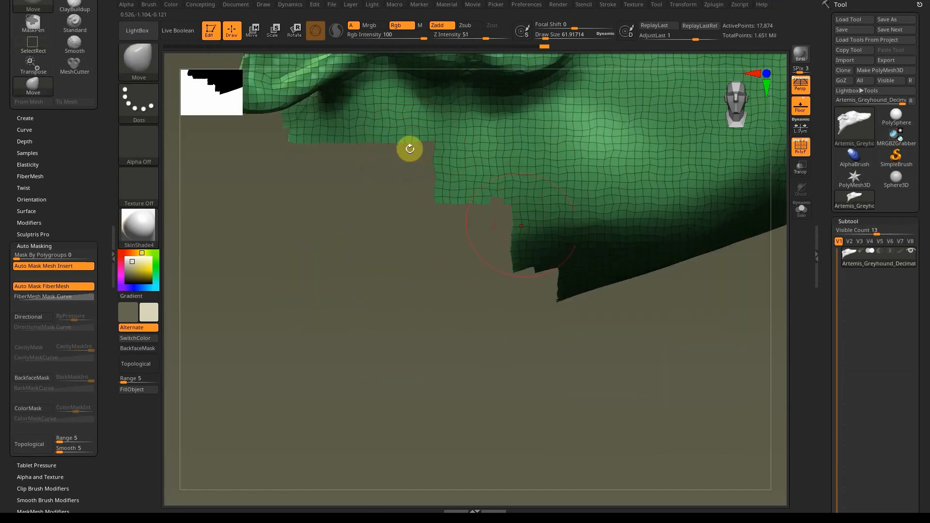
pyautogui.moveTo(473, 215); pyautogui.dragTo(490, 225)
# Set the stroke of the SelectRect brush to Lasso.
pyautogui.hotkey('ctrl', 'shift')
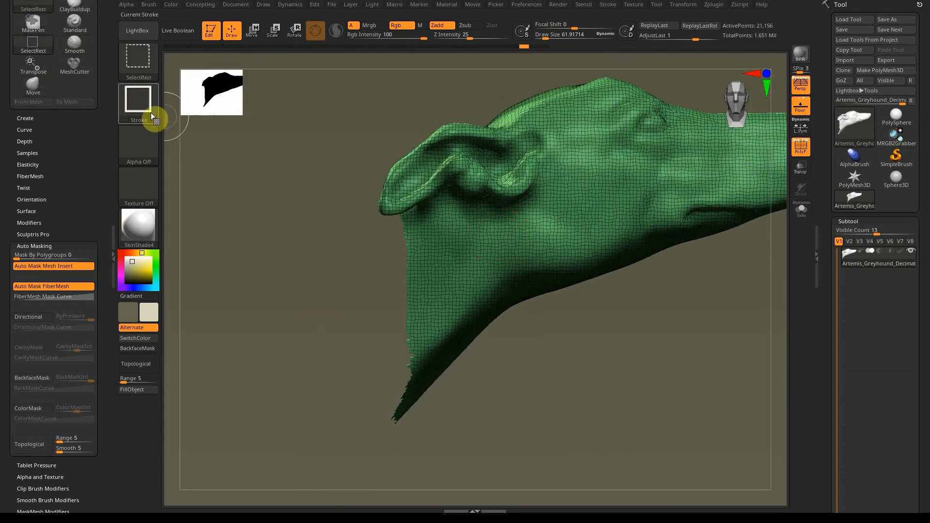
pyautogui.click(136, 97)
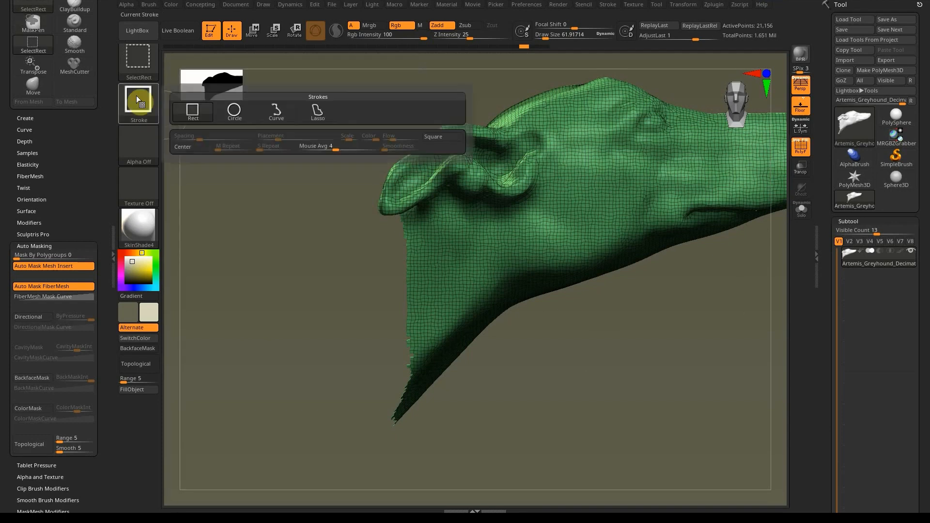
pyautogui.keyDown('ctrl'); pyautogui.keyDown('shift'); pyautogui.click(320, 116); pyautogui.keyUp('shift'); pyautogui.keyUp('ctrl')
# Hide the greyhound's neck below the ear and jaw with a rounded lasso selection.
pyautogui.keyDown('alt'); pyautogui.moveTo(478, 273); pyautogui.dragTo(437, 238, button='right'); pyautogui.keyUp('alt')
pyautogui.keyDown('alt'); pyautogui.moveTo(441, 196); pyautogui.dragTo(453, 220, button='right'); pyautogui.keyUp('alt')
pyautogui.hotkey('ctrl', 'shift')
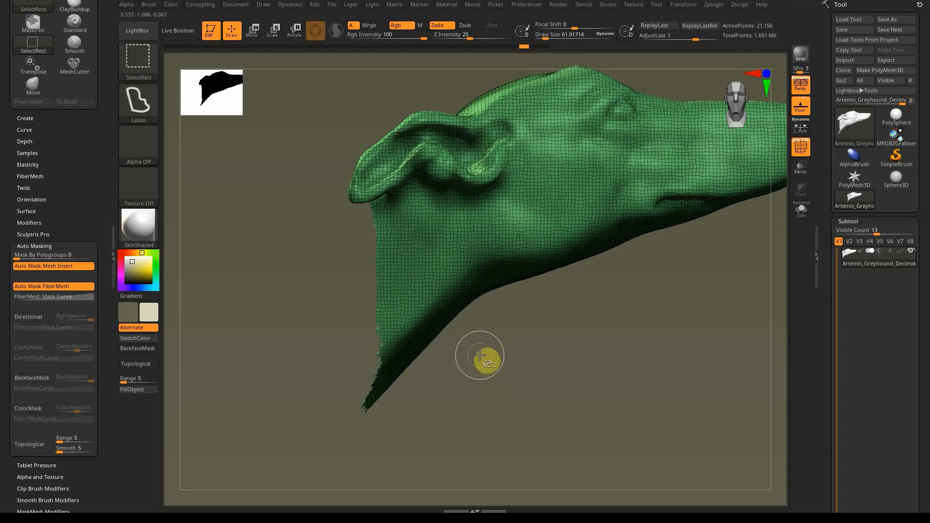
pyautogui.keyDown('ctrl'); pyautogui.keyDown('alt'); pyautogui.keyDown('shift'); pyautogui.moveTo(460, 439); pyautogui.dragTo(482, 340); pyautogui.keyUp('shift'); pyautogui.keyUp('alt'); pyautogui.keyUp('ctrl')
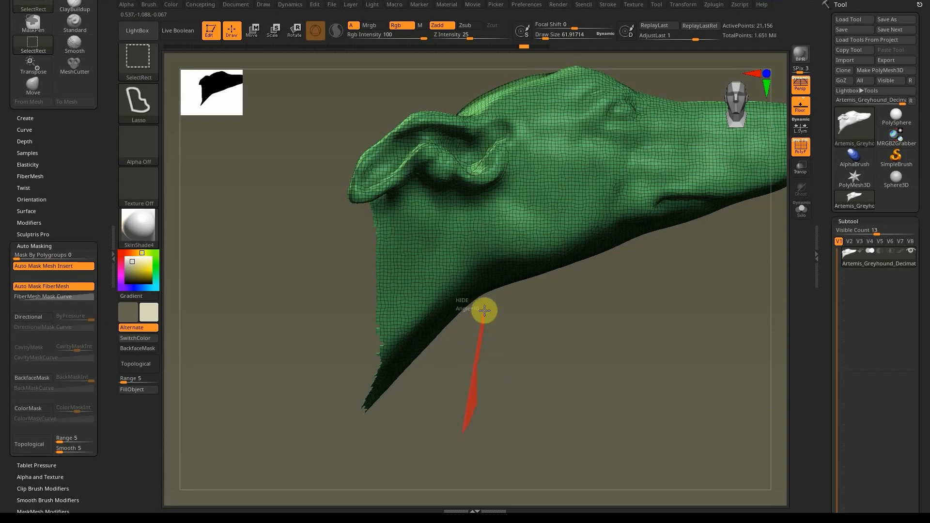
pyautogui.moveTo(479, 280)
pyautogui.keyDown('ctrl'); pyautogui.keyDown('alt'); pyautogui.keyDown('shift'); pyautogui.mouseDown()
pyautogui.moveTo(449, 247)
pyautogui.moveTo(394, 226)
pyautogui.moveTo(324, 260)
pyautogui.moveTo(299, 336)
pyautogui.moveTo(310, 414)
pyautogui.mouseUp(); pyautogui.keyUp('shift'); pyautogui.keyUp('alt'); pyautogui.keyUp('ctrl')
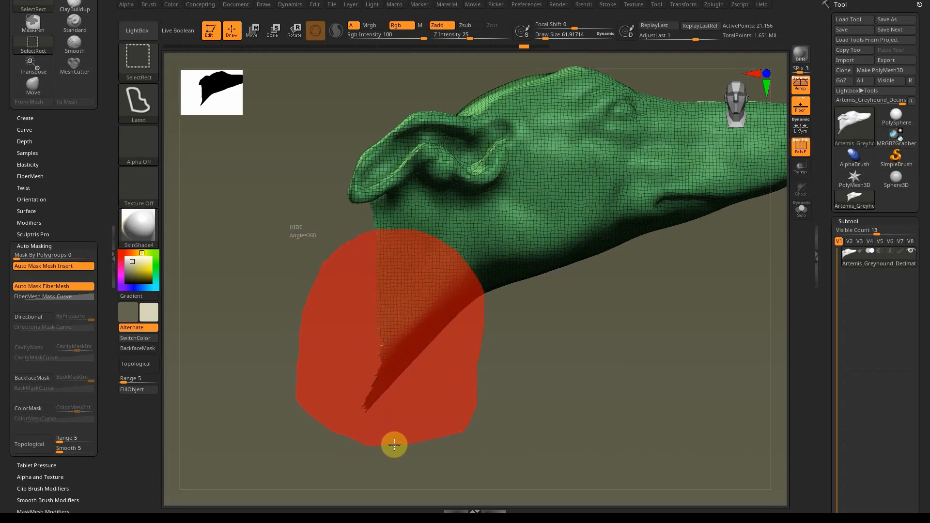
pyautogui.keyDown('ctrl'); pyautogui.keyDown('alt'); pyautogui.keyDown('shift'); pyautogui.moveTo(439, 434); pyautogui.dragTo(441, 434); pyautogui.keyUp('shift'); pyautogui.keyUp('alt'); pyautogui.keyUp('ctrl')
# Hide the leftover bits of neck mesh beneath the ear and along the cut edge with smaller lasso selections.
pyautogui.moveTo(452, 306)
pyautogui.mouseDown()
pyautogui.moveTo(425, 254)
pyautogui.moveTo(453, 287)
pyautogui.moveTo(426, 233)
pyautogui.moveTo(426, 209)
pyautogui.moveTo(424, 217)
pyautogui.mouseUp()
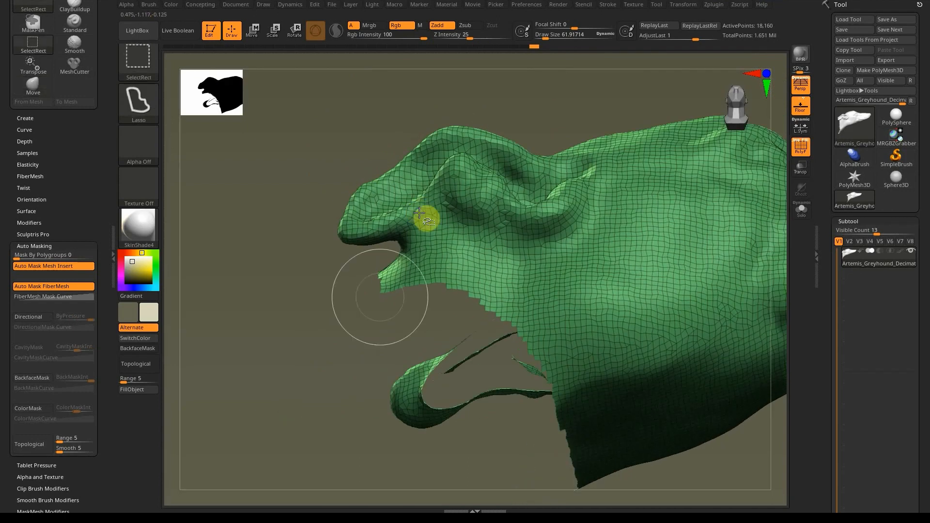
pyautogui.keyDown('ctrl'); pyautogui.keyDown('alt'); pyautogui.keyDown('shift'); pyautogui.moveTo(396, 251); pyautogui.dragTo(360, 248); pyautogui.keyUp('shift'); pyautogui.keyUp('alt'); pyautogui.keyUp('ctrl')
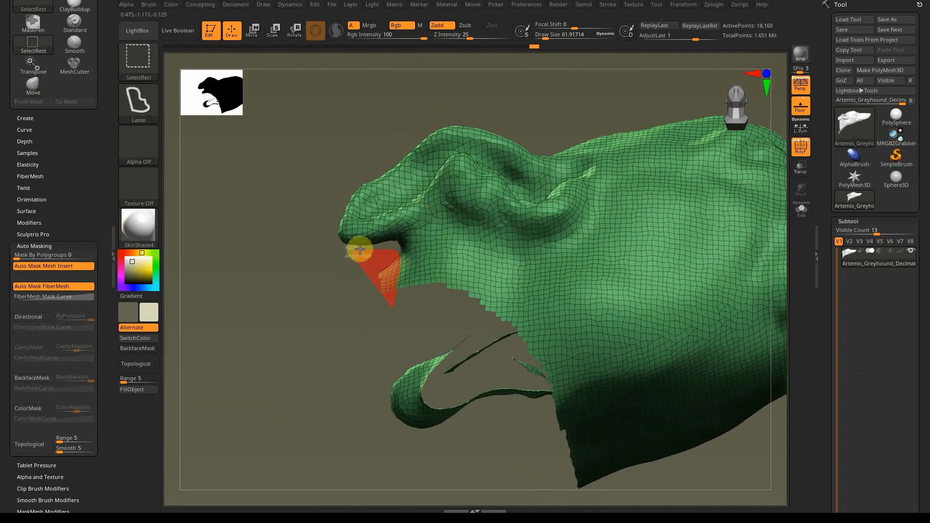
pyautogui.moveTo(382, 307)
pyautogui.keyDown('ctrl'); pyautogui.keyDown('alt'); pyautogui.keyDown('shift'); pyautogui.mouseDown()
pyautogui.moveTo(403, 291)
pyautogui.moveTo(409, 349)
pyautogui.mouseUp(); pyautogui.keyUp('shift'); pyautogui.keyUp('alt'); pyautogui.keyUp('ctrl')
pyautogui.moveTo(446, 311)
pyautogui.mouseDown()
pyautogui.moveTo(426, 285)
pyautogui.moveTo(465, 324)
pyautogui.moveTo(455, 310)
pyautogui.mouseUp()
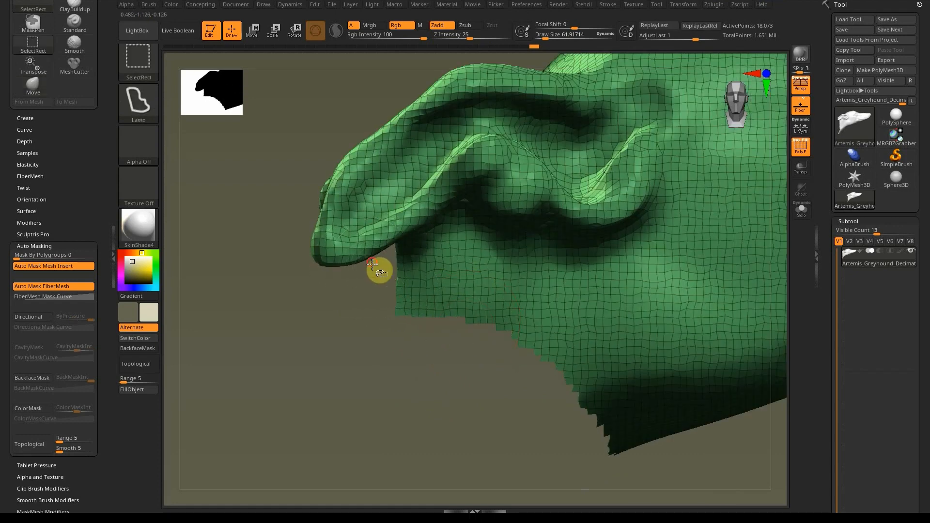
pyautogui.moveTo(512, 307)
pyautogui.keyDown('ctrl'); pyautogui.keyDown('alt'); pyautogui.keyDown('shift'); pyautogui.mouseDown()
pyautogui.moveTo(523, 377)
pyautogui.moveTo(377, 353)
pyautogui.moveTo(492, 297)
pyautogui.moveTo(391, 272)
pyautogui.moveTo(490, 286)
pyautogui.moveTo(424, 288)
pyautogui.moveTo(508, 295)
pyautogui.moveTo(492, 301)
pyautogui.moveTo(473, 284)
pyautogui.moveTo(467, 312)
pyautogui.moveTo(458, 237)
pyautogui.moveTo(472, 253)
pyautogui.moveTo(569, 272)
pyautogui.moveTo(517, 272)
pyautogui.moveTo(548, 257)
pyautogui.moveTo(494, 201)
pyautogui.moveTo(474, 270)
pyautogui.moveTo(446, 288)
pyautogui.moveTo(475, 307)
pyautogui.moveTo(545, 318)
pyautogui.mouseUp(); pyautogui.keyUp('shift'); pyautogui.keyUp('alt'); pyautogui.keyUp('ctrl')
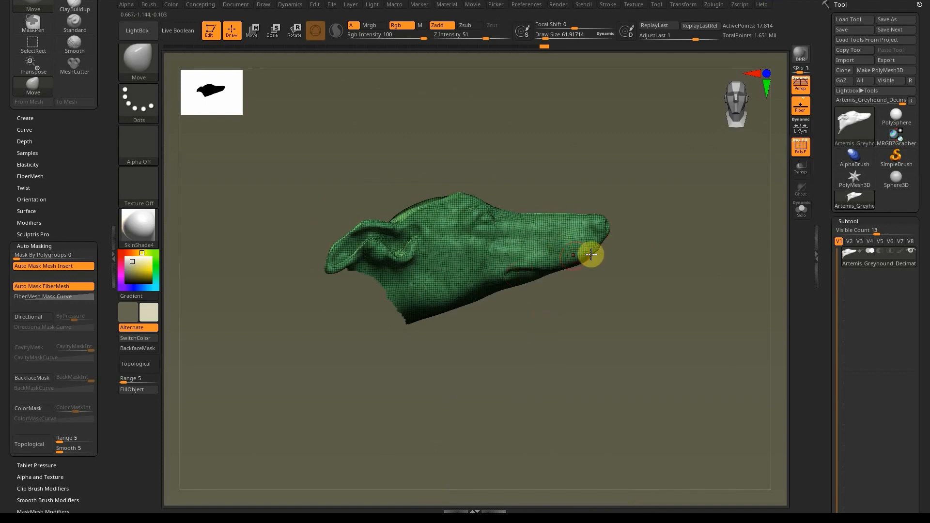
# Show all hidden parts and bring the Artemis figure, greyhound and pedestal back into view.
pyautogui.keyDown('alt'); pyautogui.moveTo(605, 274); pyautogui.dragTo(518, 198); pyautogui.keyUp('alt')
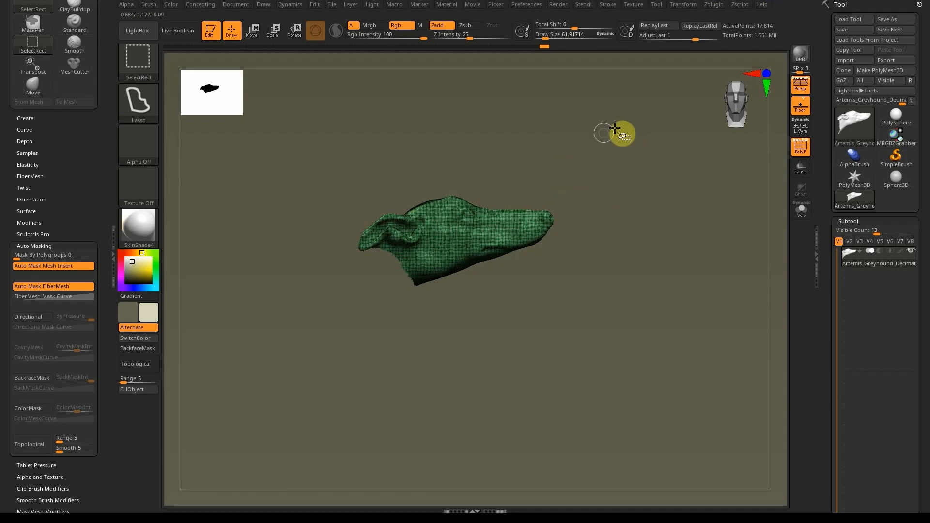
pyautogui.keyDown('ctrl'); pyautogui.keyDown('shift'); pyautogui.click(589, 120); pyautogui.keyUp('shift'); pyautogui.keyUp('ctrl')
pyautogui.keyDown('alt'); pyautogui.moveTo(490, 197); pyautogui.dragTo(545, 180); pyautogui.keyUp('alt')
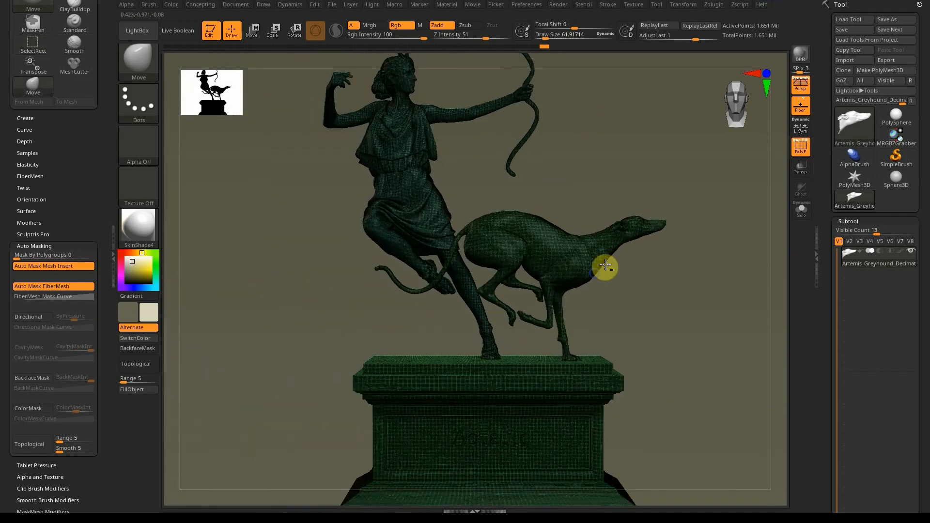
# Examine the Artemis figure's head and draped torso up close, and view the statue with the greyhound from the front and back.
pyautogui.keyDown('alt'); pyautogui.moveTo(604, 267); pyautogui.dragTo(569, 233); pyautogui.keyUp('alt')
pyautogui.moveTo(557, 242)
pyautogui.keyDown('ctrl'); pyautogui.mouseDown(button='right')
pyautogui.moveTo(554, 226)
pyautogui.moveTo(548, 260)
pyautogui.moveTo(536, 263)
pyautogui.moveTo(568, 229)
pyautogui.mouseUp(button='right'); pyautogui.keyUp('ctrl')
pyautogui.keyDown('ctrl'); pyautogui.moveTo(478, 201); pyautogui.dragTo(557, 326, button='right'); pyautogui.keyUp('ctrl')
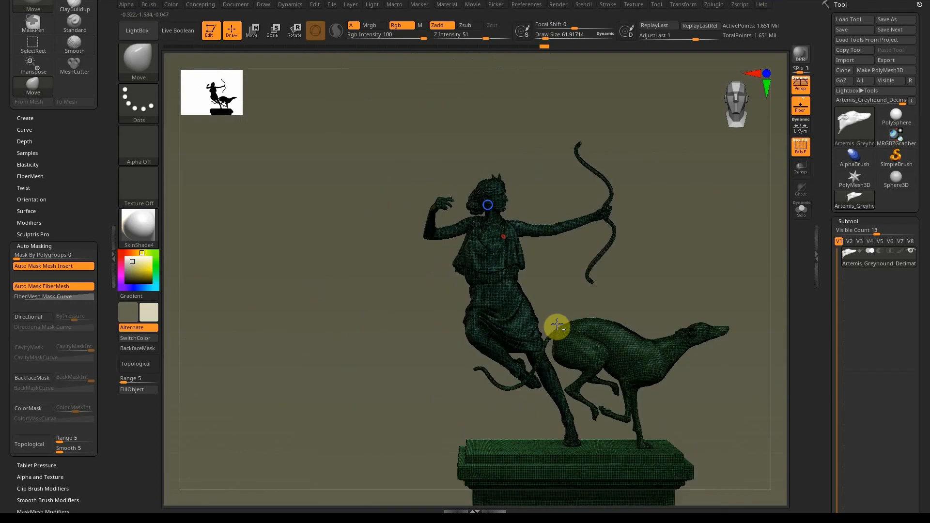
pyautogui.keyDown('alt'); pyautogui.moveTo(509, 206); pyautogui.dragTo(573, 342, button='right'); pyautogui.keyUp('alt')
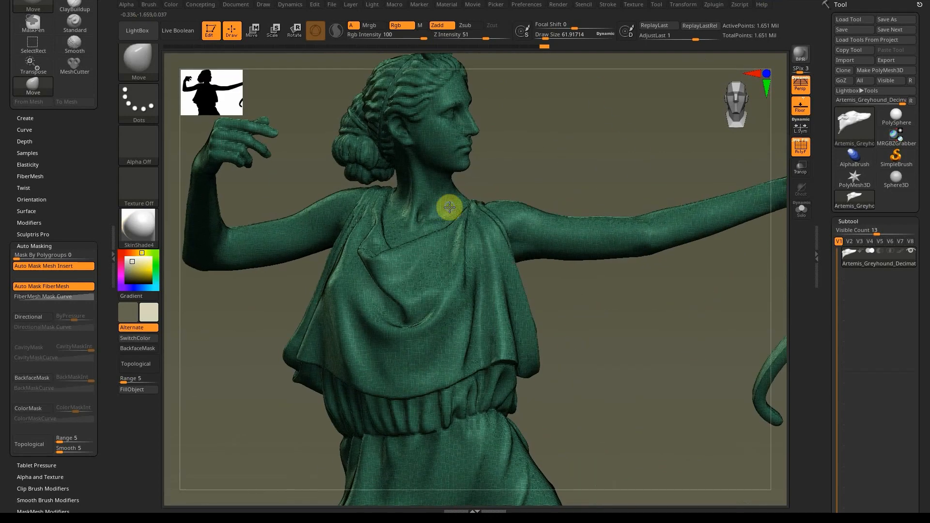
pyautogui.moveTo(450, 207)
pyautogui.keyDown('ctrl'); pyautogui.mouseDown(button='right')
pyautogui.moveTo(563, 201)
pyautogui.moveTo(520, 224)
pyautogui.moveTo(494, 154)
pyautogui.mouseUp(button='right'); pyautogui.keyUp('ctrl')
pyautogui.keyDown('alt'); pyautogui.moveTo(473, 300); pyautogui.dragTo(518, 183, button='right'); pyautogui.keyUp('alt')
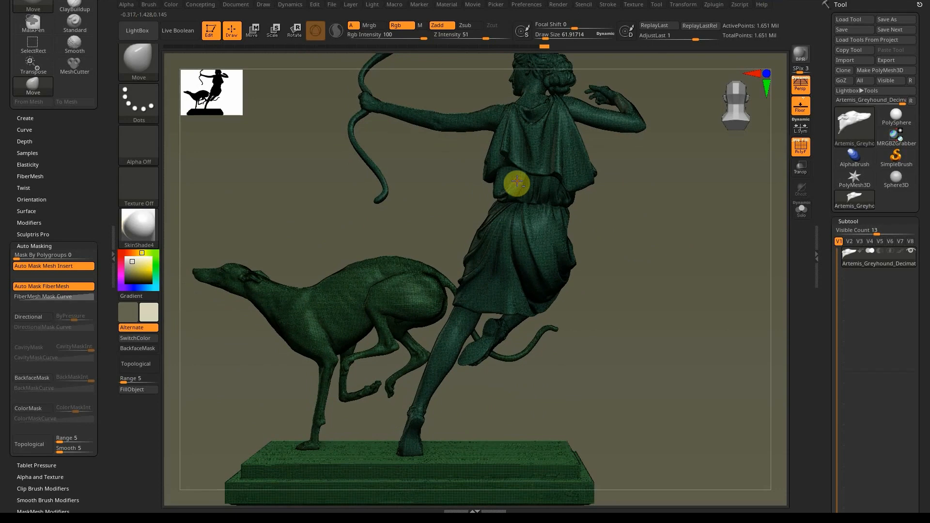
pyautogui.keyDown('alt'); pyautogui.moveTo(477, 217); pyautogui.dragTo(522, 199, button='right'); pyautogui.keyUp('alt')
pyautogui.moveTo(485, 233); pyautogui.dragTo(513, 212, button='right')
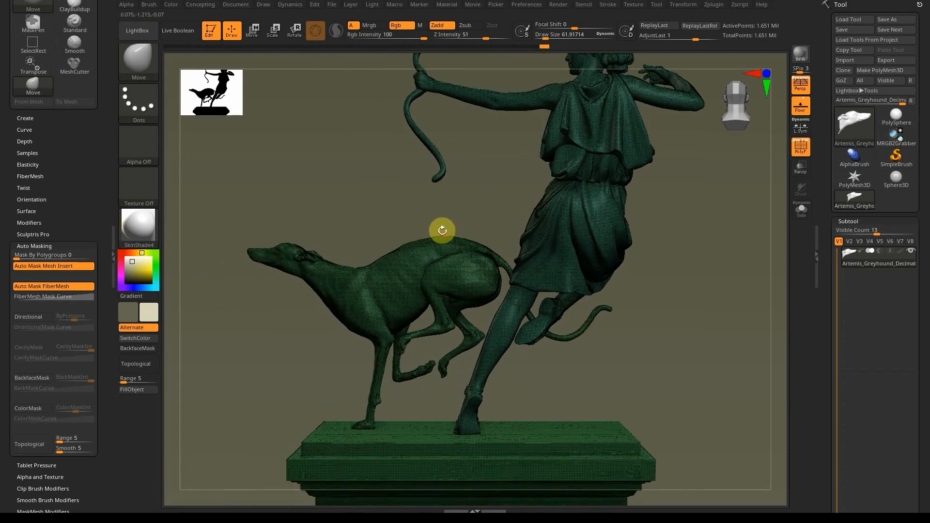
pyautogui.moveTo(443, 231); pyautogui.dragTo(495, 262, button='right')
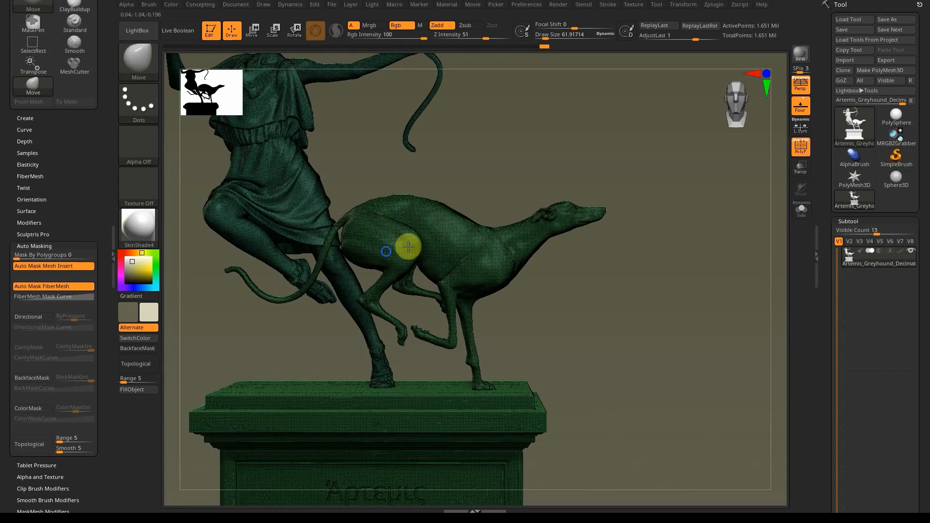
# Inspect the greyhound's head and body up close and check the statue's entry in the subtool list.
pyautogui.moveTo(385, 250)
pyautogui.keyDown('alt'); pyautogui.mouseDown(button='right')
pyautogui.moveTo(436, 324)
pyautogui.moveTo(411, 250)
pyautogui.moveTo(417, 281)
pyautogui.moveTo(421, 268)
pyautogui.mouseUp(button='right'); pyautogui.keyUp('alt')
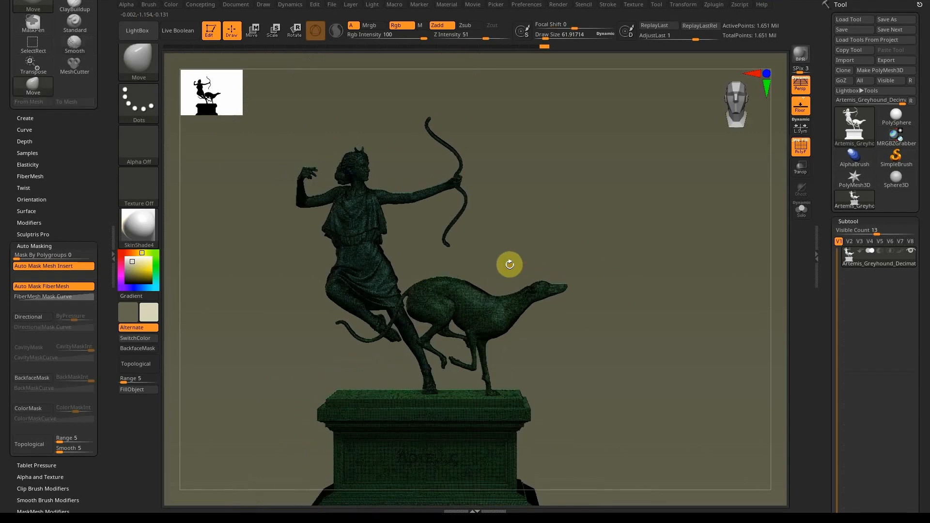
pyautogui.keyDown('alt'); pyautogui.moveTo(536, 298); pyautogui.dragTo(579, 267, button='right'); pyautogui.keyUp('alt')
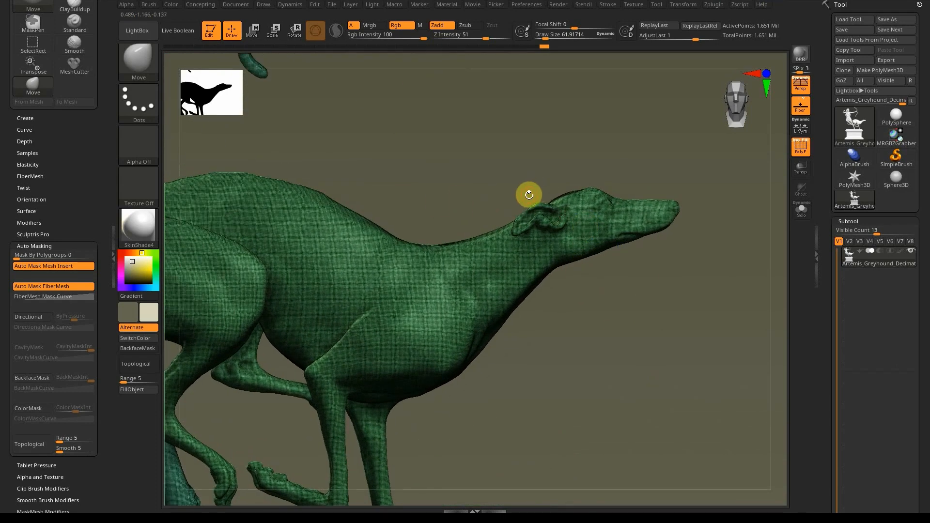
pyautogui.press('f')
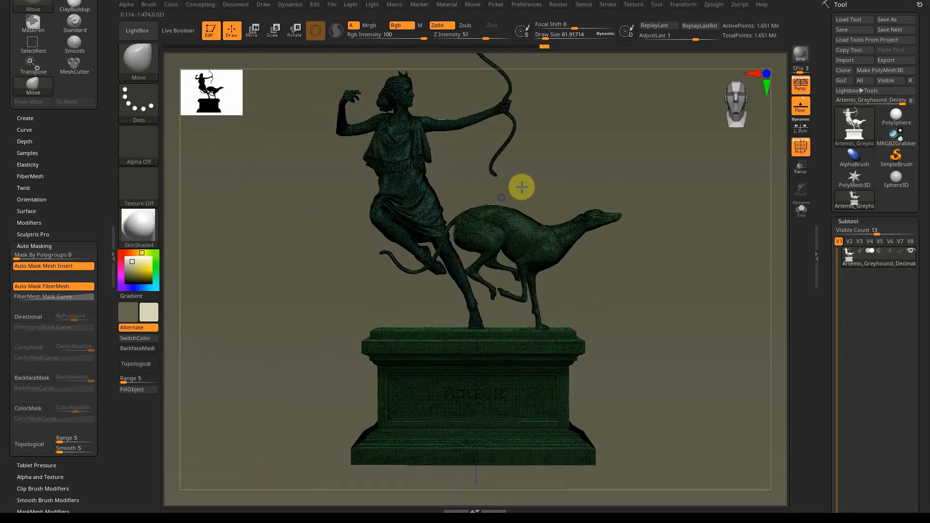
pyautogui.keyDown('ctrl'); pyautogui.moveTo(515, 202); pyautogui.dragTo(582, 281, button='right'); pyautogui.keyUp('ctrl')
pyautogui.moveTo(570, 237)
pyautogui.mouseDown(button='right')
pyautogui.moveTo(526, 231)
pyautogui.moveTo(555, 228)
pyautogui.mouseUp(button='right')
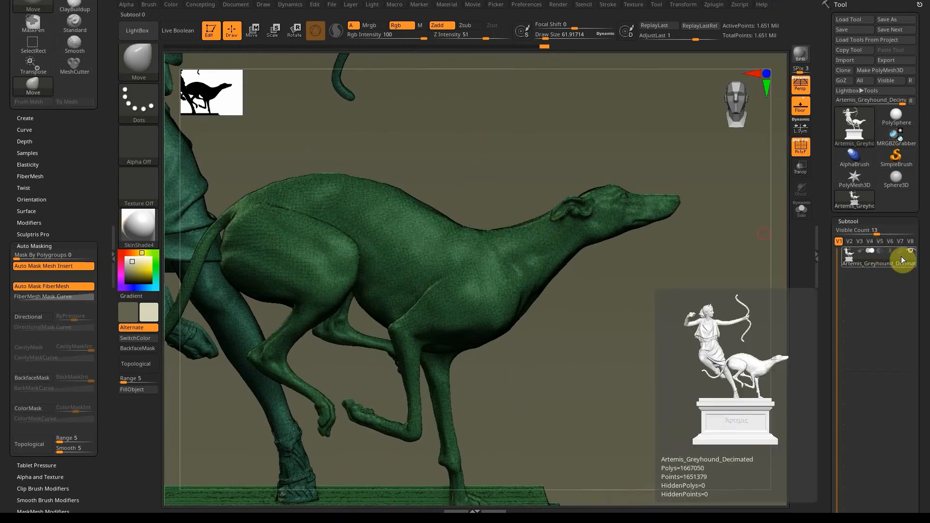
pyautogui.moveTo(922, 284); pyautogui.dragTo(916, 219)
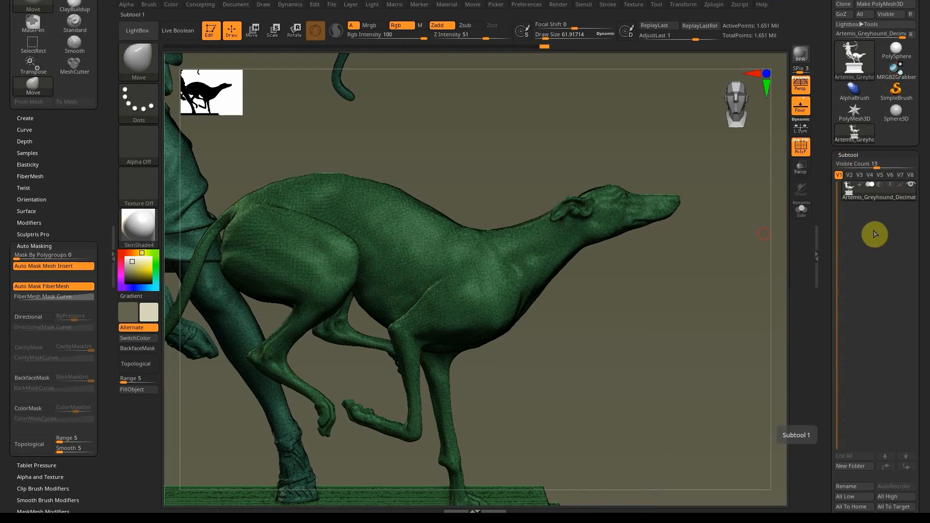
# Review the whole statue from several angles, including the back, and examine the greyhound's hind legs and tail beside Artemis's legs.
pyautogui.keyDown('alt'); pyautogui.moveTo(492, 260); pyautogui.dragTo(460, 247, button='right'); pyautogui.keyUp('alt')
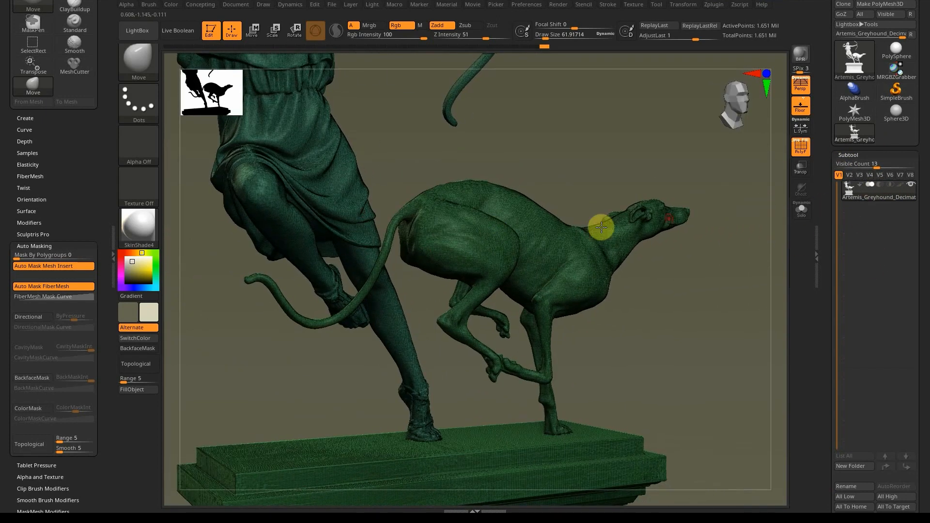
pyautogui.keyDown('ctrl'); pyautogui.moveTo(340, 165); pyautogui.dragTo(478, 213, button='right'); pyautogui.keyUp('ctrl')
pyautogui.keyDown('ctrl'); pyautogui.moveTo(409, 182); pyautogui.dragTo(530, 272, button='right'); pyautogui.keyUp('ctrl')
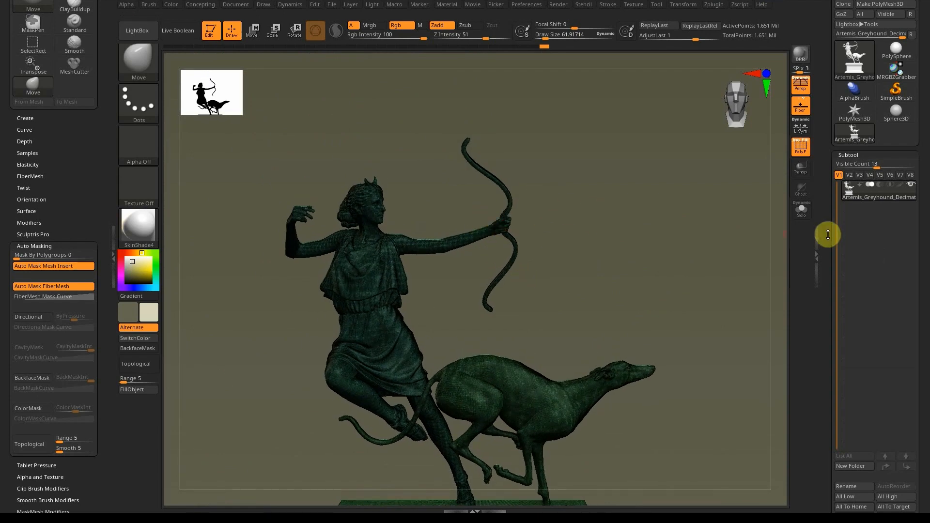
pyautogui.moveTo(771, 231); pyautogui.dragTo(533, 221)
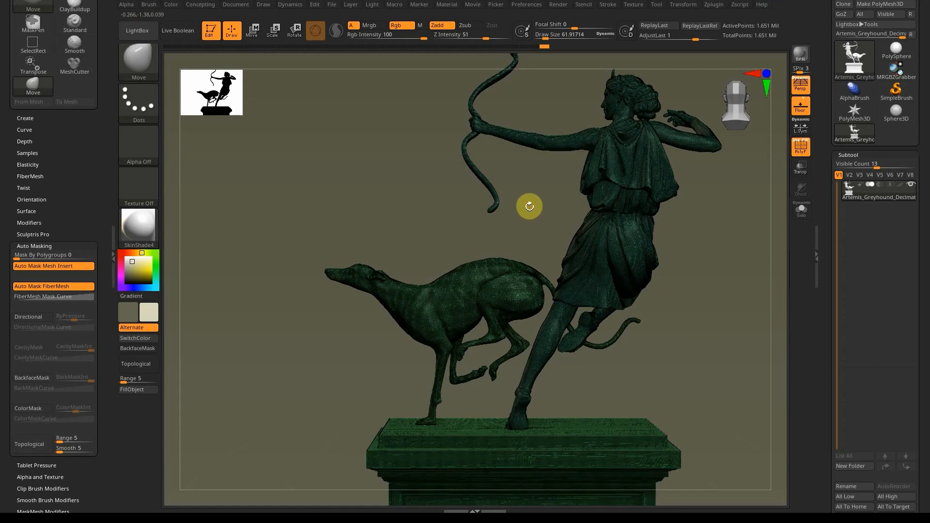
pyautogui.moveTo(533, 224); pyautogui.dragTo(568, 253)
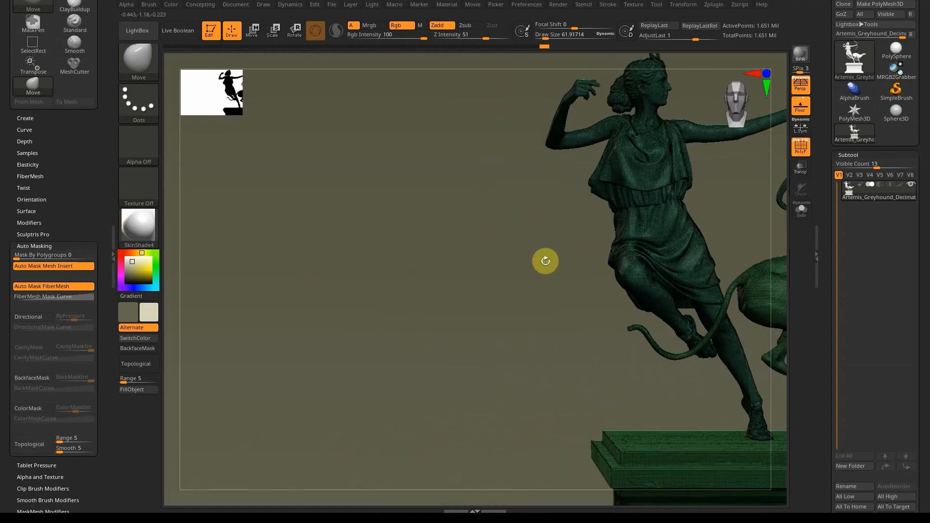
pyautogui.keyDown('alt'); pyautogui.moveTo(693, 270); pyautogui.dragTo(470, 304, button='right'); pyautogui.keyUp('alt')
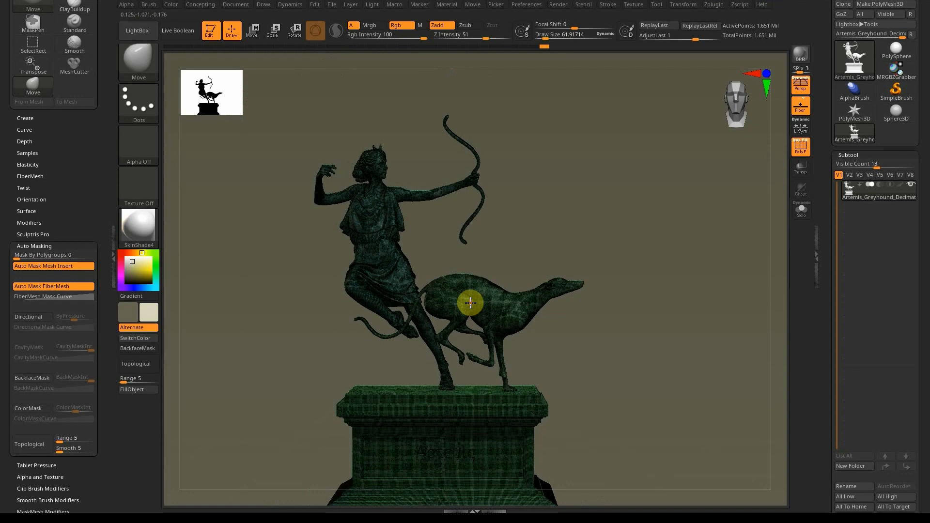
pyautogui.keyDown('alt'); pyautogui.moveTo(470, 304); pyautogui.dragTo(513, 257, button='right'); pyautogui.keyUp('alt')
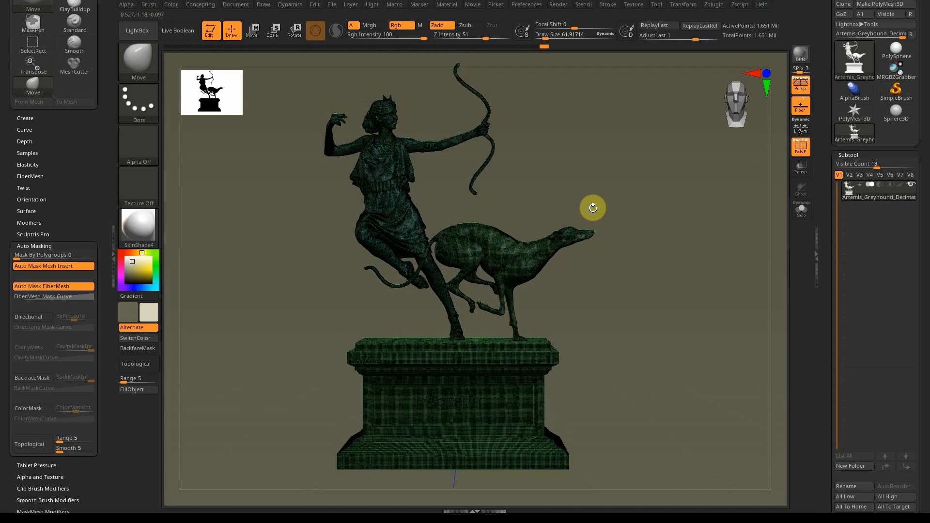
pyautogui.moveTo(592, 206); pyautogui.dragTo(609, 314)
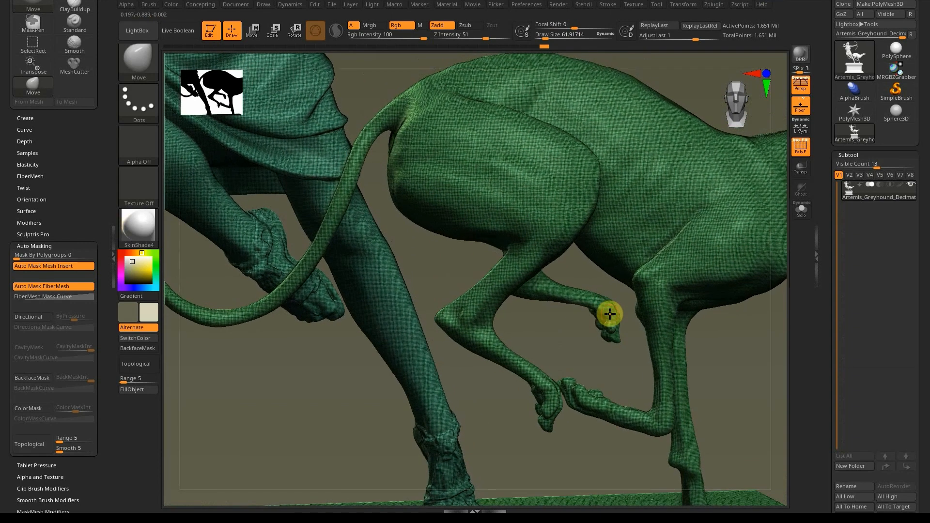